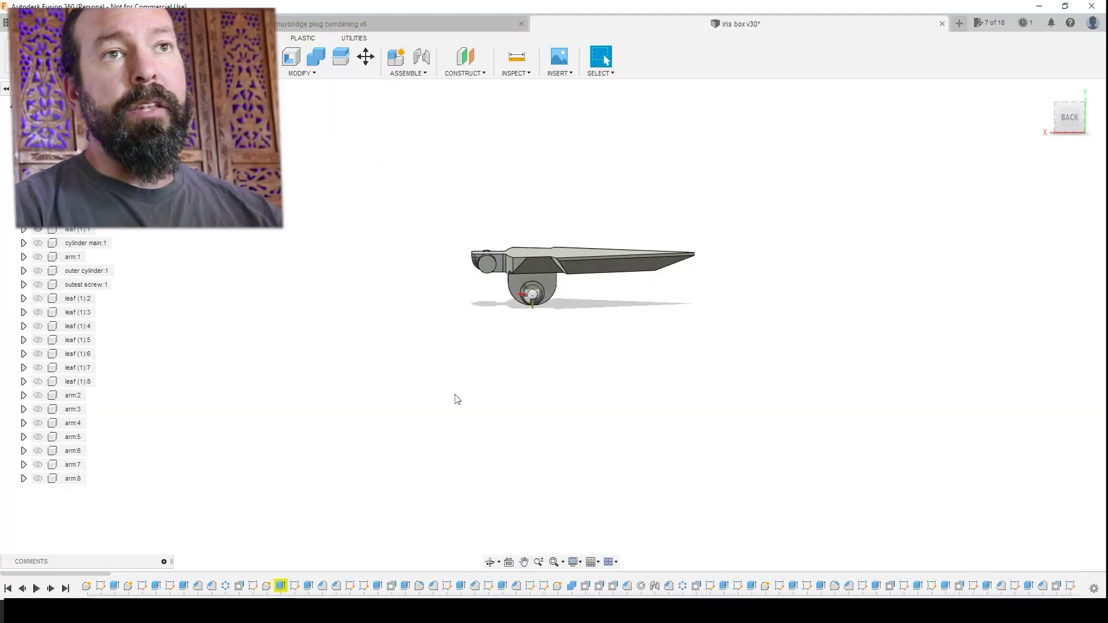
Step: Inspect the isolated leaf from several sides and show the cylinder main:1 component together with it
{"action": "middle_click_drag", "start_coordinate": [490, 346], "coordinate": [651, 393], "text": "shift"}
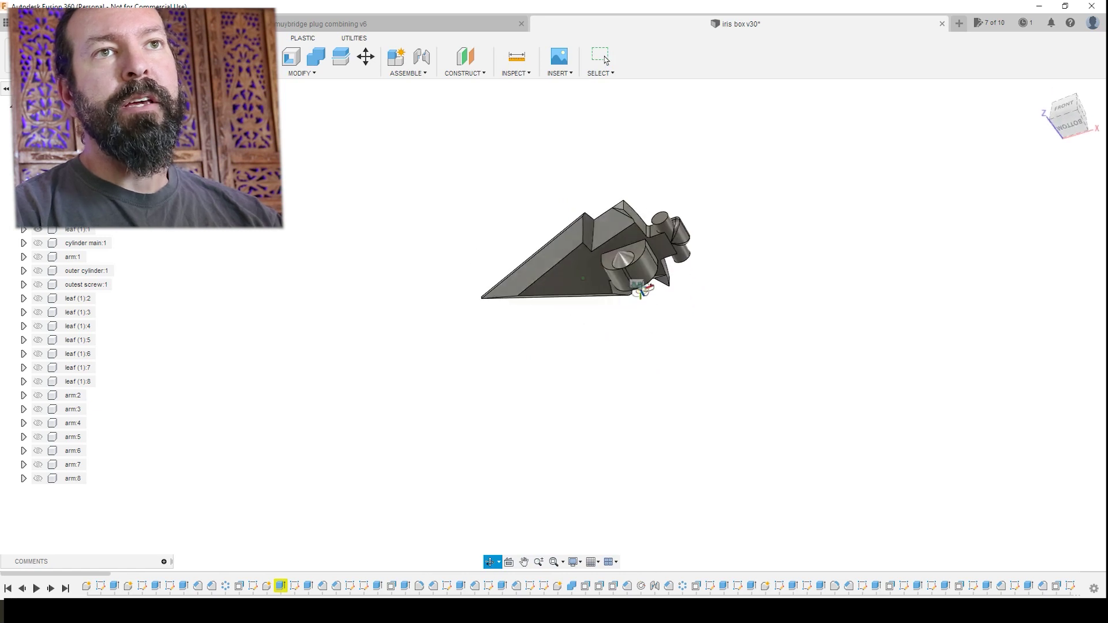
{"action": "middle_click_drag", "start_coordinate": [615, 338], "coordinate": [699, 369], "text": "shift"}
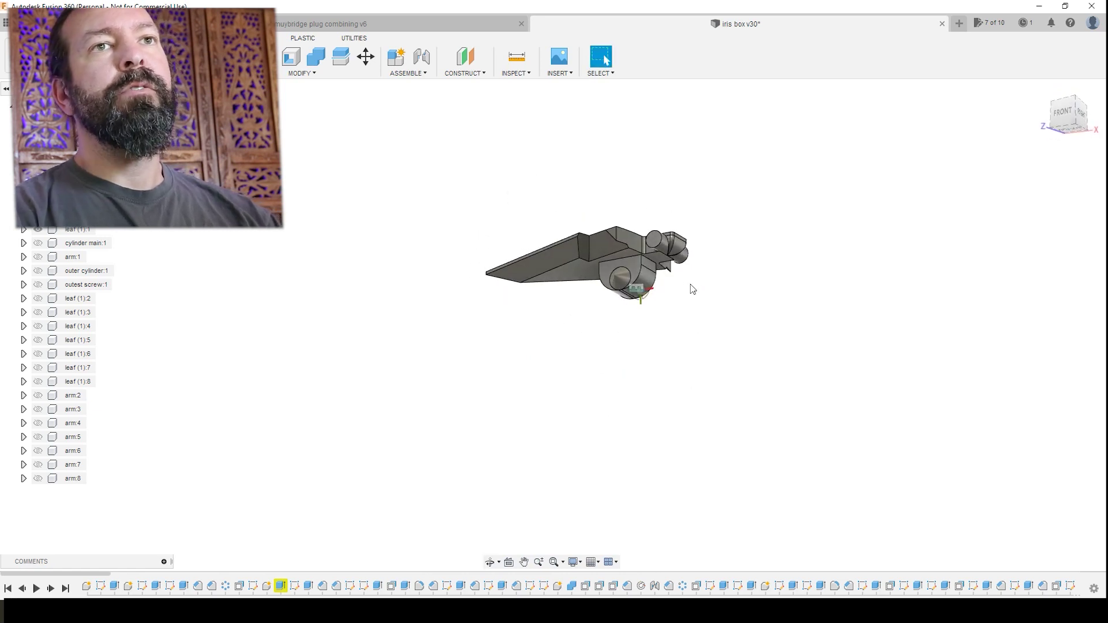
{"action": "scroll", "coordinate": [675, 306], "scroll_direction": "up", "scroll_amount": 5}
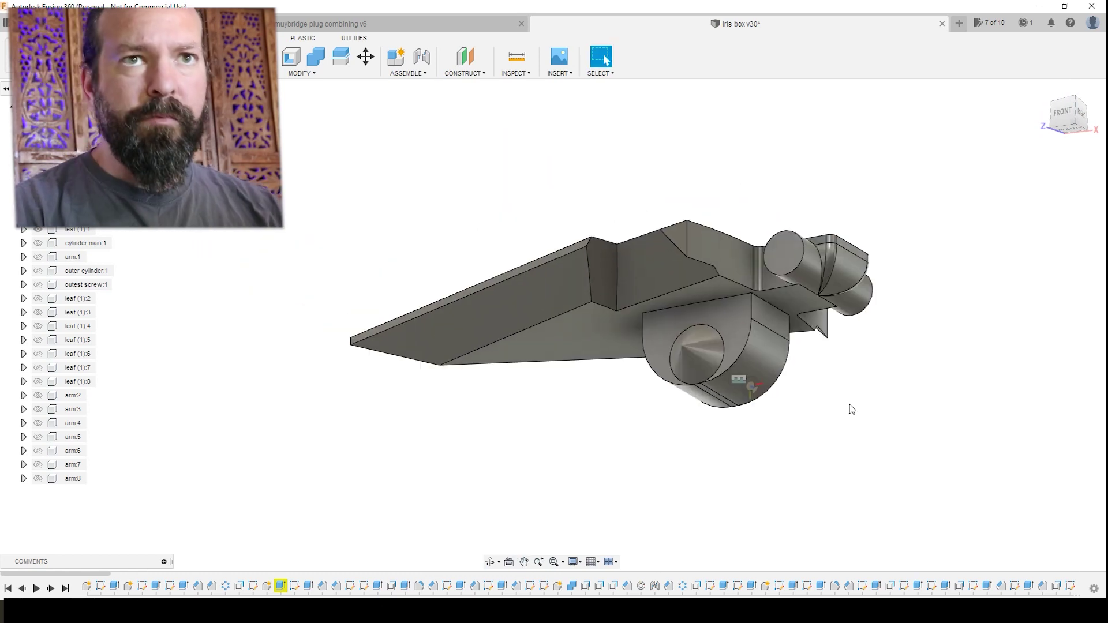
{"action": "middle_click_drag", "start_coordinate": [852, 409], "coordinate": [795, 350], "text": "shift"}
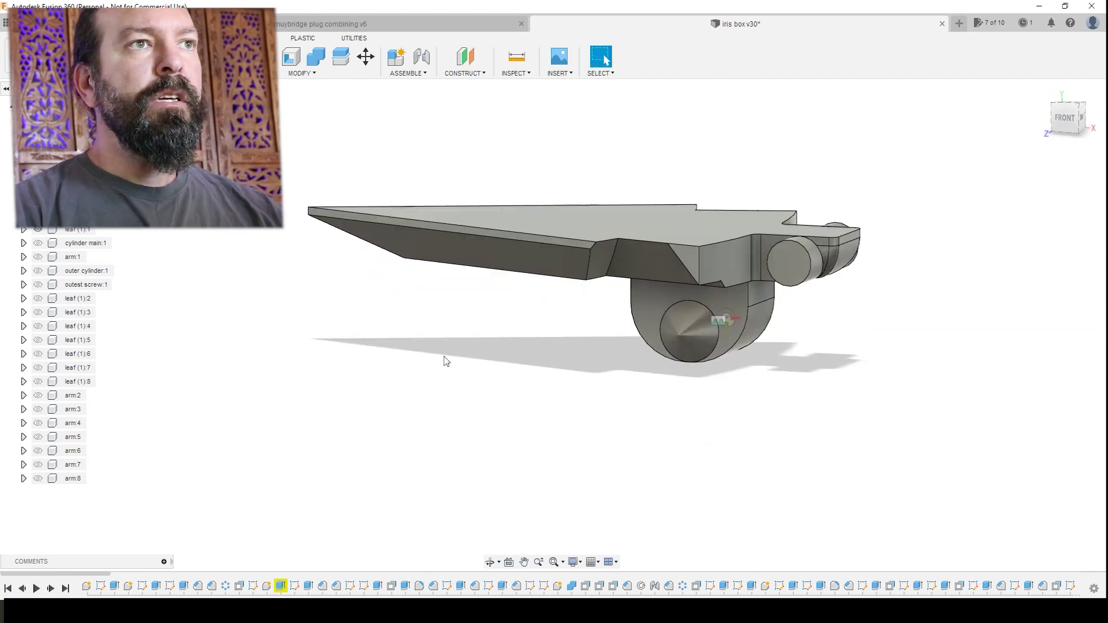
{"action": "left_click", "coordinate": [38, 246]}
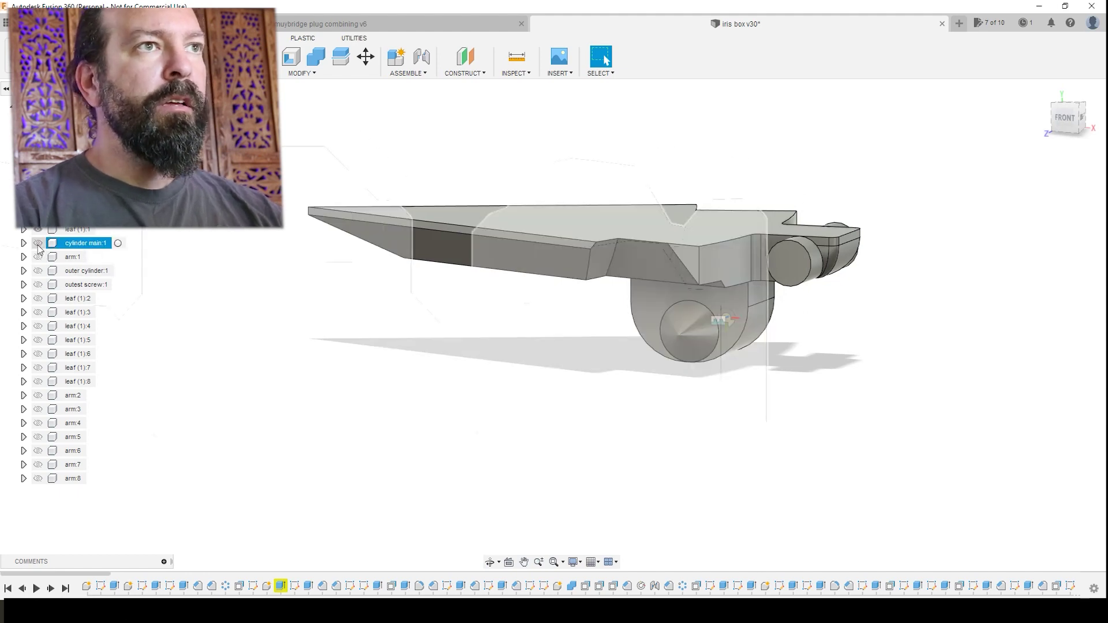
{"action": "left_click", "coordinate": [38, 244]}
Step: Examine from several sides how the leaf and its hinge barrel sit against the notched rim of the main cylinder
{"action": "mouse_move", "coordinate": [902, 353]}
{"action": "middle_mouse_down", "text": "shift"}
{"action": "mouse_move", "coordinate": [910, 379]}
{"action": "mouse_move", "coordinate": [930, 389]}
{"action": "mouse_move", "coordinate": [892, 340]}
{"action": "middle_mouse_up", "text": "shift"}
{"action": "middle_click_drag", "start_coordinate": [721, 328], "coordinate": [681, 106], "text": "shift"}
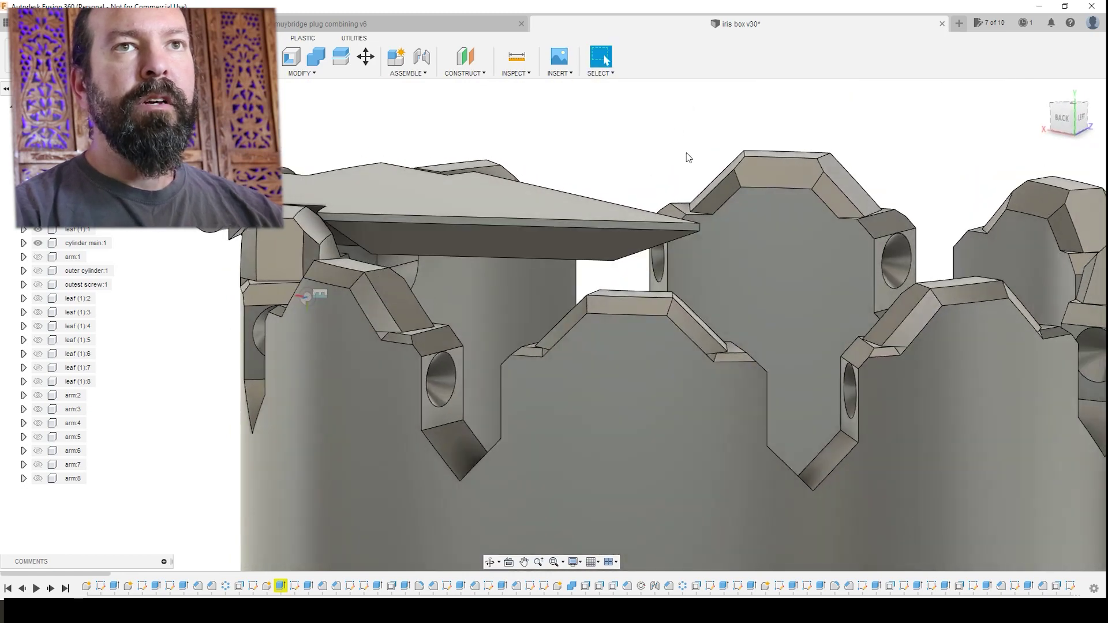
{"action": "middle_click_drag", "start_coordinate": [685, 156], "coordinate": [841, 301], "text": "shift"}
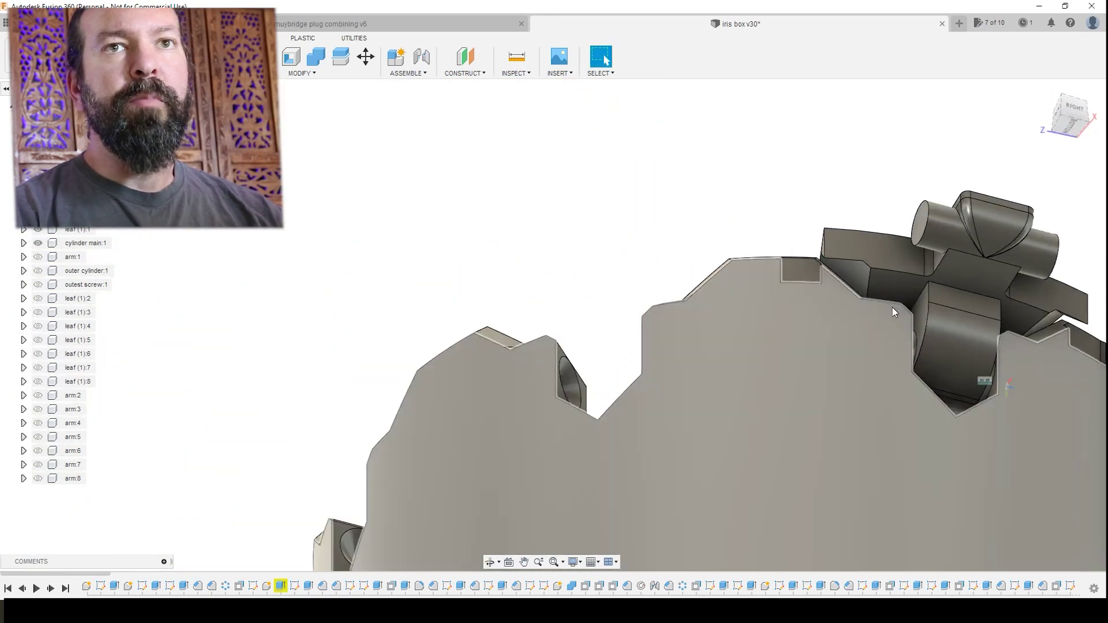
{"action": "middle_click_drag", "start_coordinate": [712, 161], "coordinate": [809, 234], "text": "shift"}
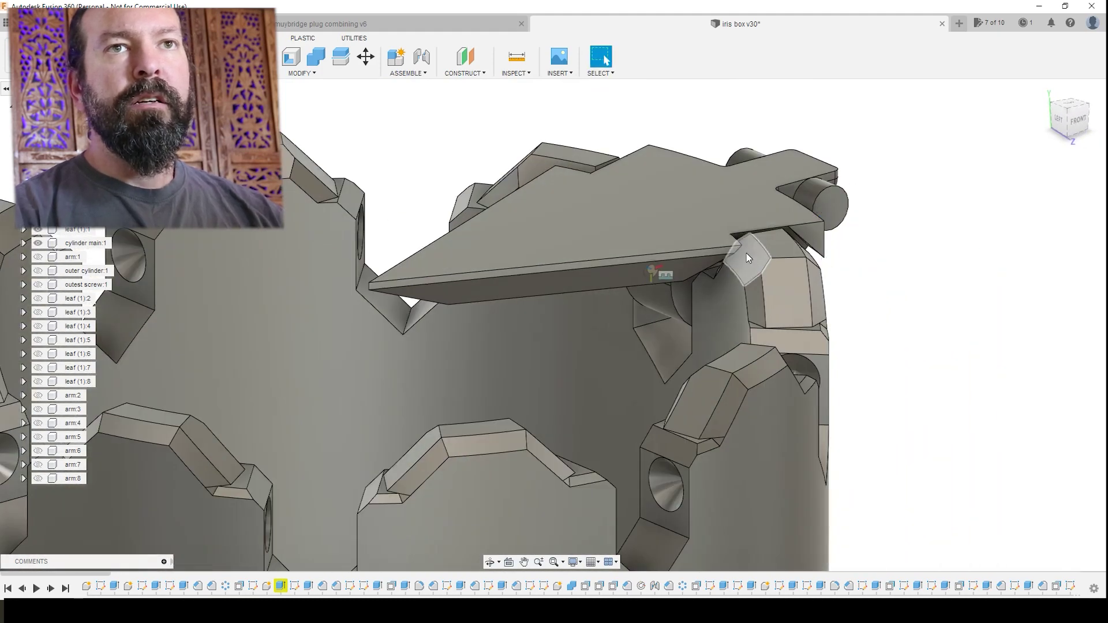
{"action": "middle_click_drag", "start_coordinate": [936, 334], "coordinate": [908, 324], "text": "shift"}
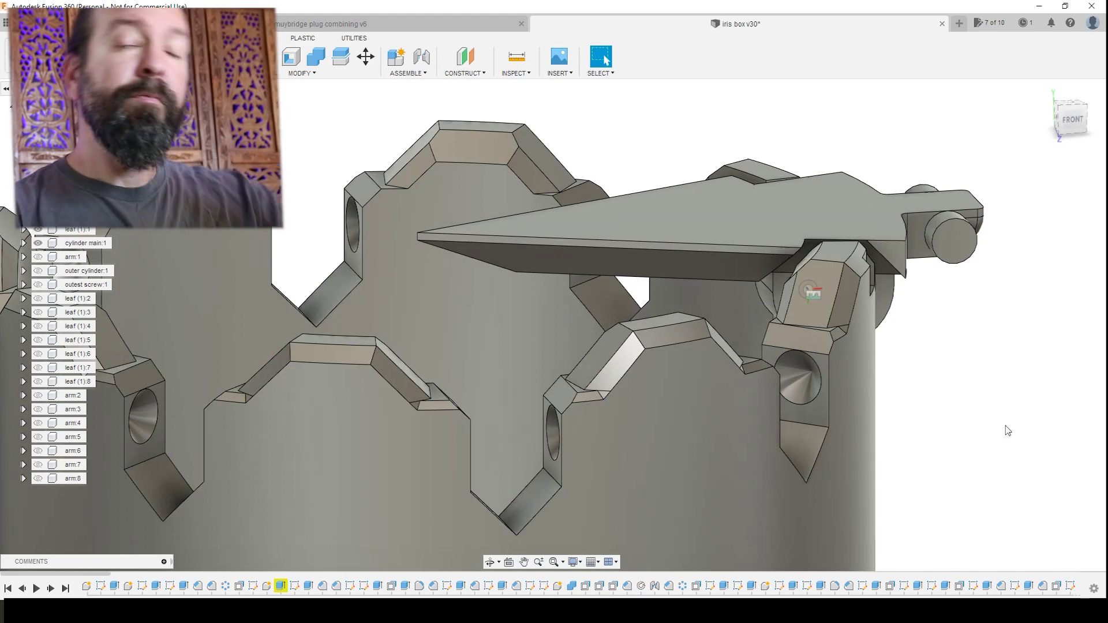
{"action": "scroll", "coordinate": [972, 406], "scroll_direction": "up", "scroll_amount": 5}
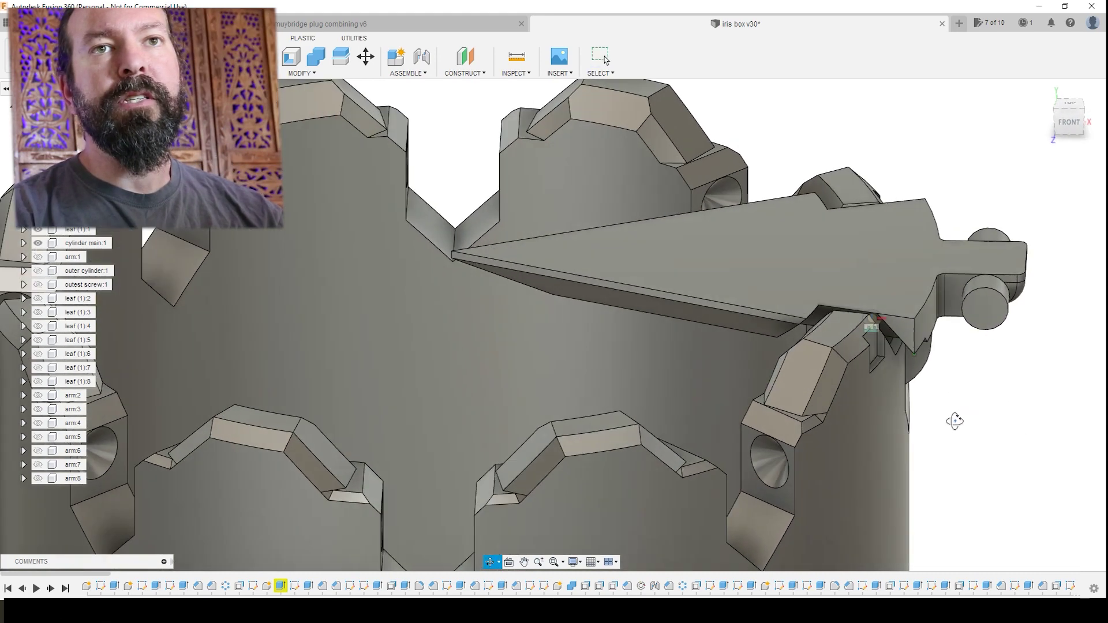
{"action": "scroll", "coordinate": [987, 473], "scroll_direction": "up", "scroll_amount": 8}
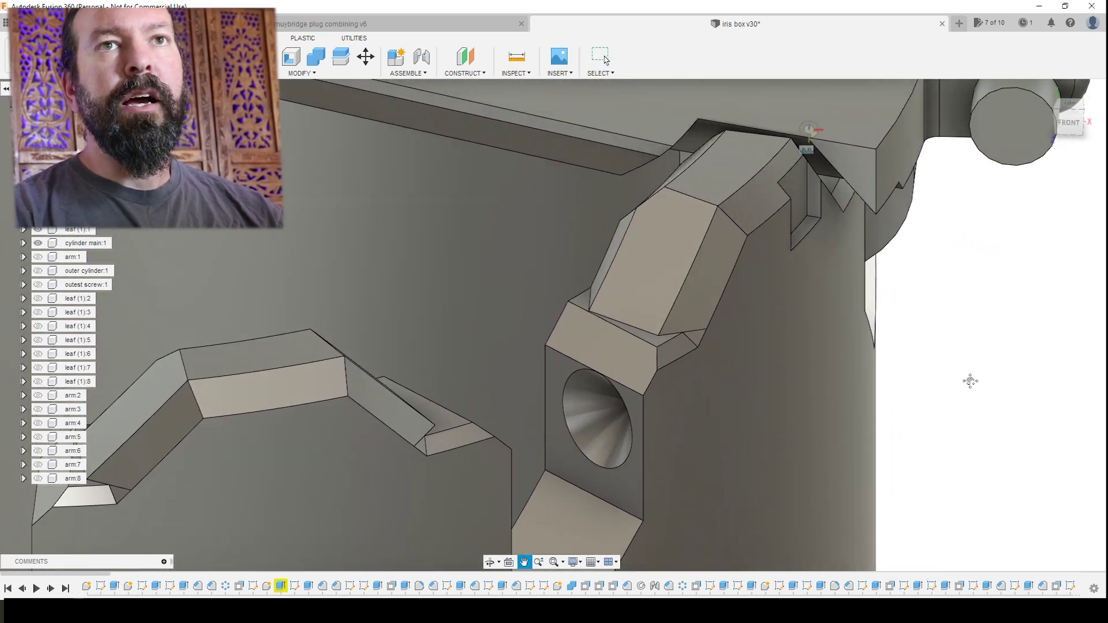
{"action": "left_click_drag", "start_coordinate": [970, 381], "coordinate": [997, 496]}
{"action": "key", "text": "Escape"}
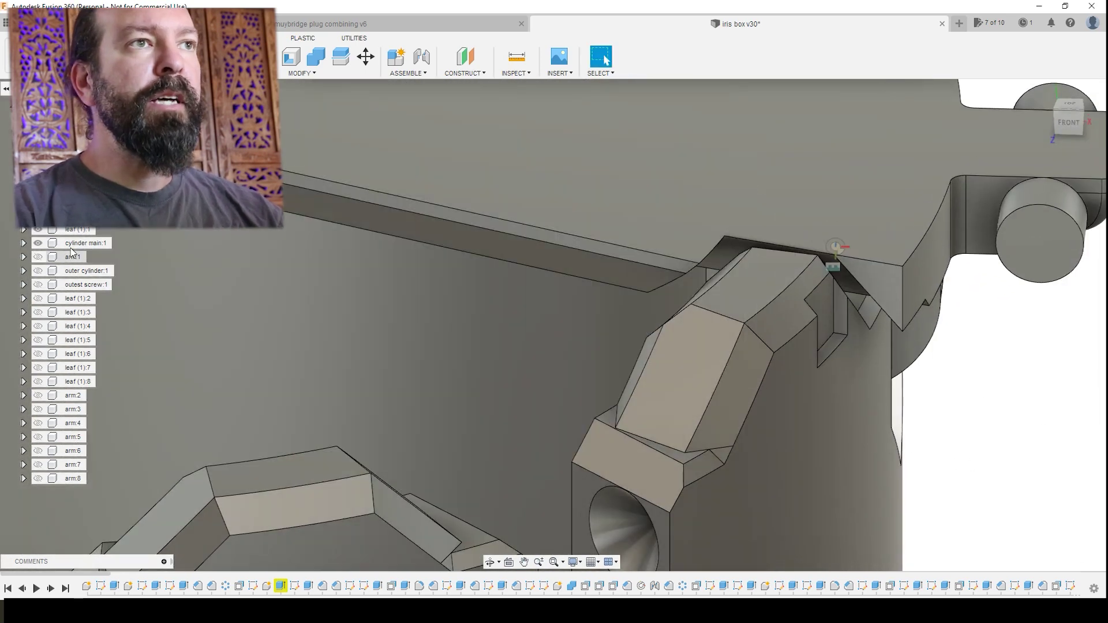
Step: Hide the cylinder main:1 component and examine the conical pins on both ends of the leaf's hinge barrel
{"action": "left_click", "coordinate": [81, 243]}
{"action": "left_click", "coordinate": [37, 245]}
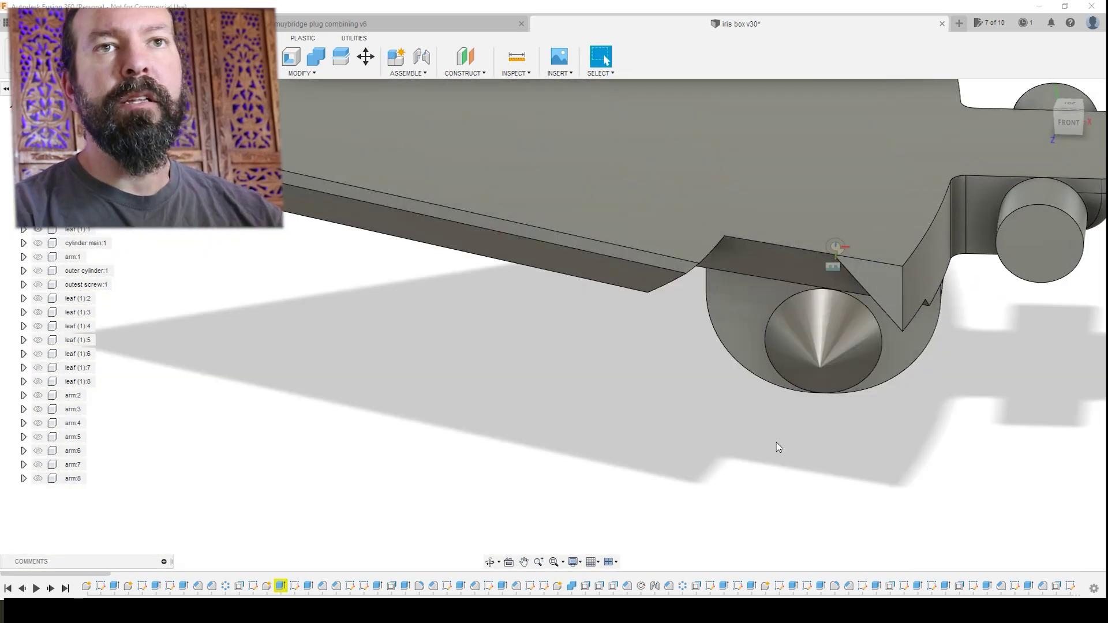
{"action": "mouse_move", "coordinate": [777, 443]}
{"action": "middle_mouse_down", "text": "shift"}
{"action": "mouse_move", "coordinate": [804, 455]}
{"action": "mouse_move", "coordinate": [777, 438]}
{"action": "mouse_move", "coordinate": [779, 448]}
{"action": "middle_mouse_up", "text": "shift"}
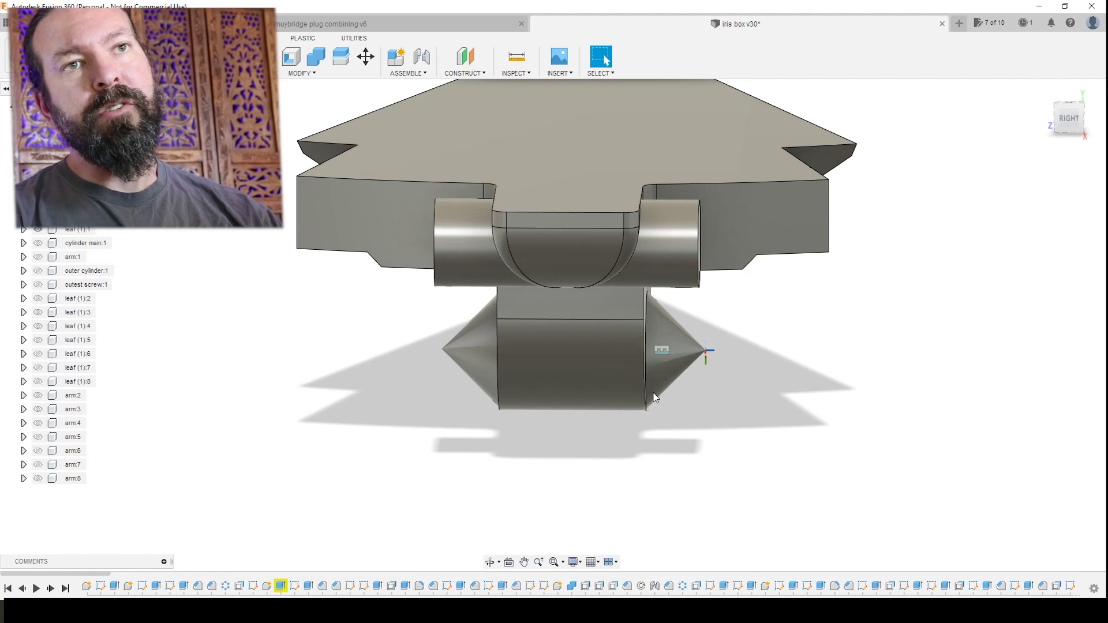
{"action": "middle_click_drag", "start_coordinate": [760, 378], "coordinate": [709, 382], "text": "shift"}
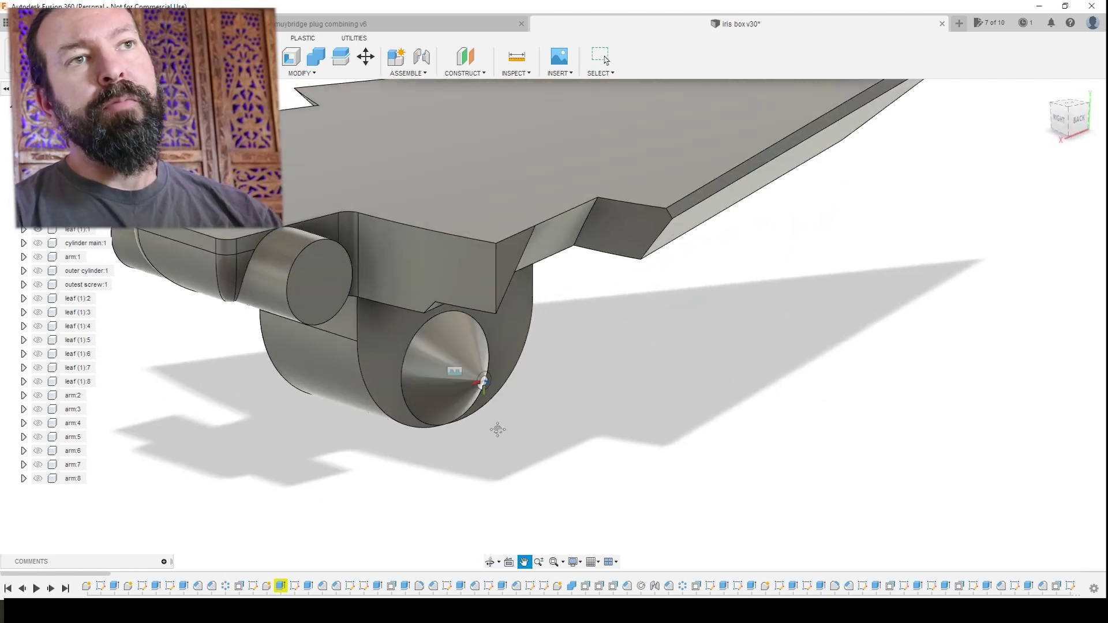
{"action": "middle_click_drag", "start_coordinate": [498, 429], "coordinate": [626, 452], "text": "shift"}
{"action": "scroll", "coordinate": [525, 431], "scroll_direction": "up", "scroll_amount": 3}
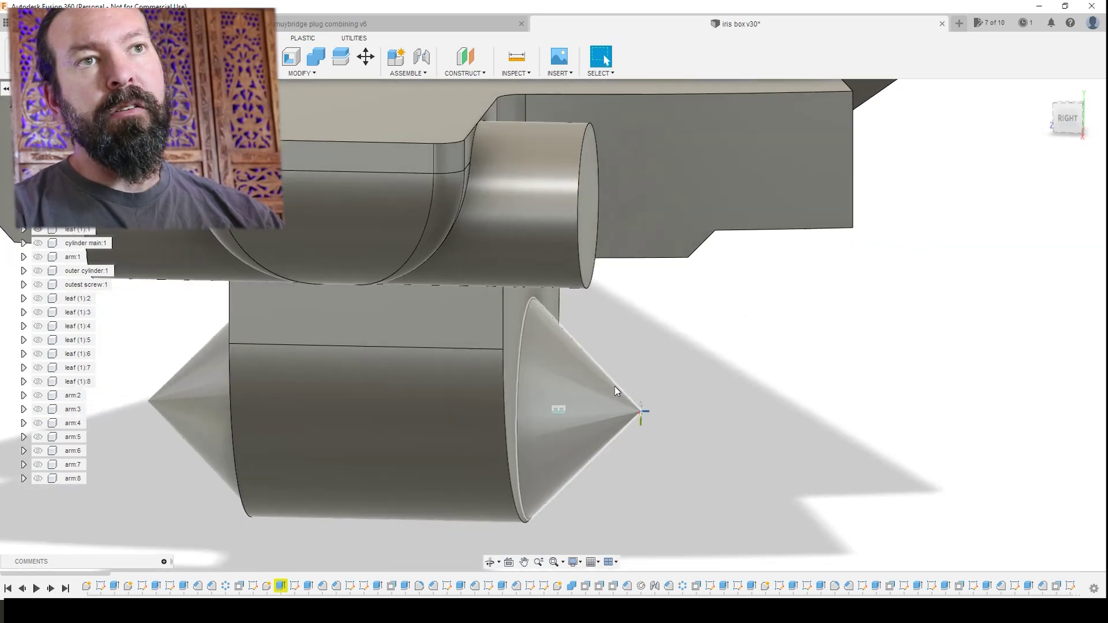
{"action": "scroll", "coordinate": [791, 460], "scroll_direction": "down", "scroll_amount": 6}
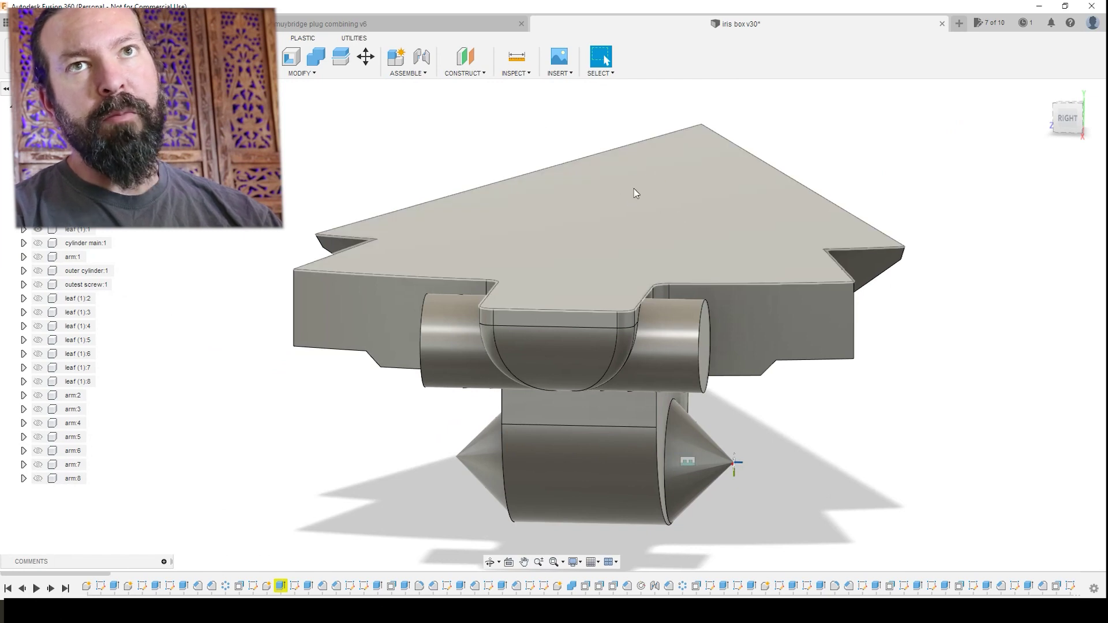
Step: View the leaf upside down from its right side and examine the hinge barrel, cones and underside in that orientation
{"action": "left_click", "coordinate": [1064, 130]}
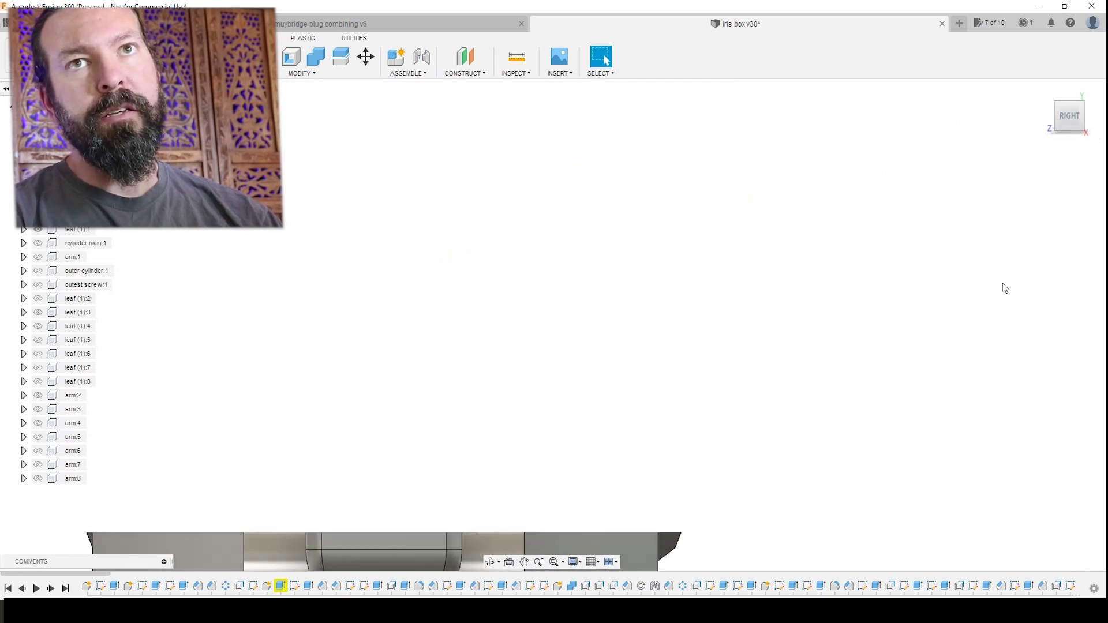
{"action": "left_click", "coordinate": [1087, 94]}
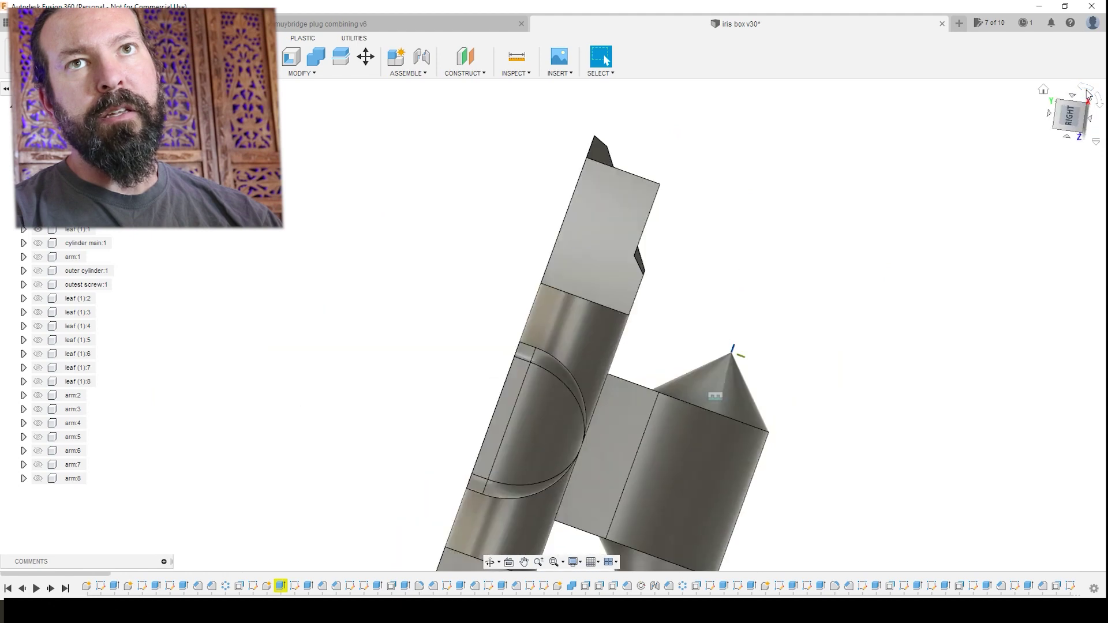
{"action": "left_click", "coordinate": [1088, 94]}
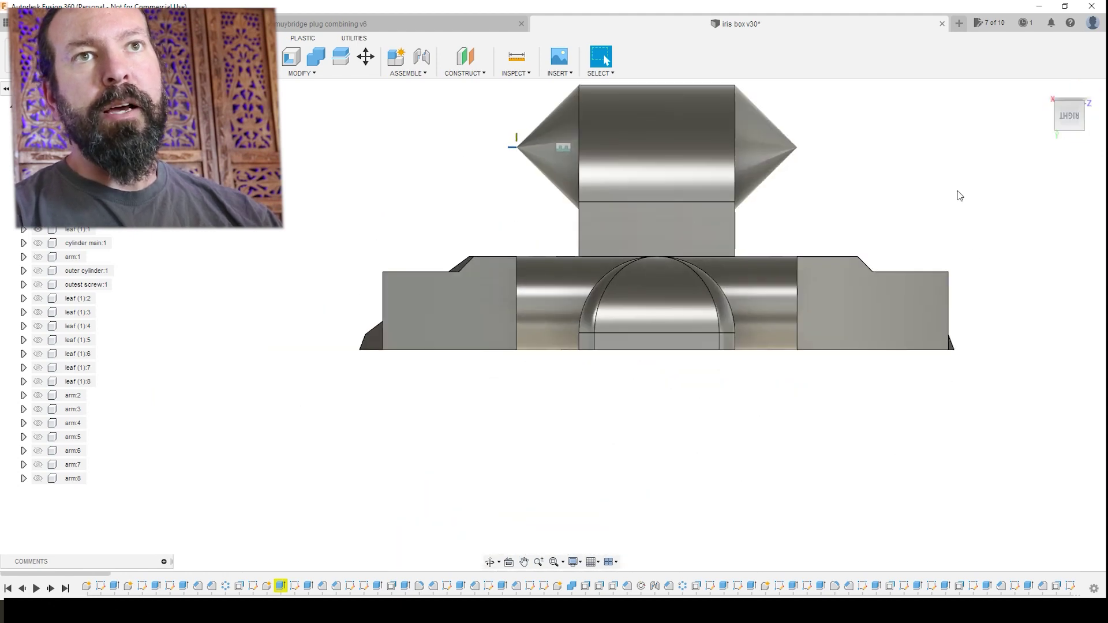
{"action": "middle_click_drag", "start_coordinate": [459, 305], "coordinate": [346, 277], "text": "shift"}
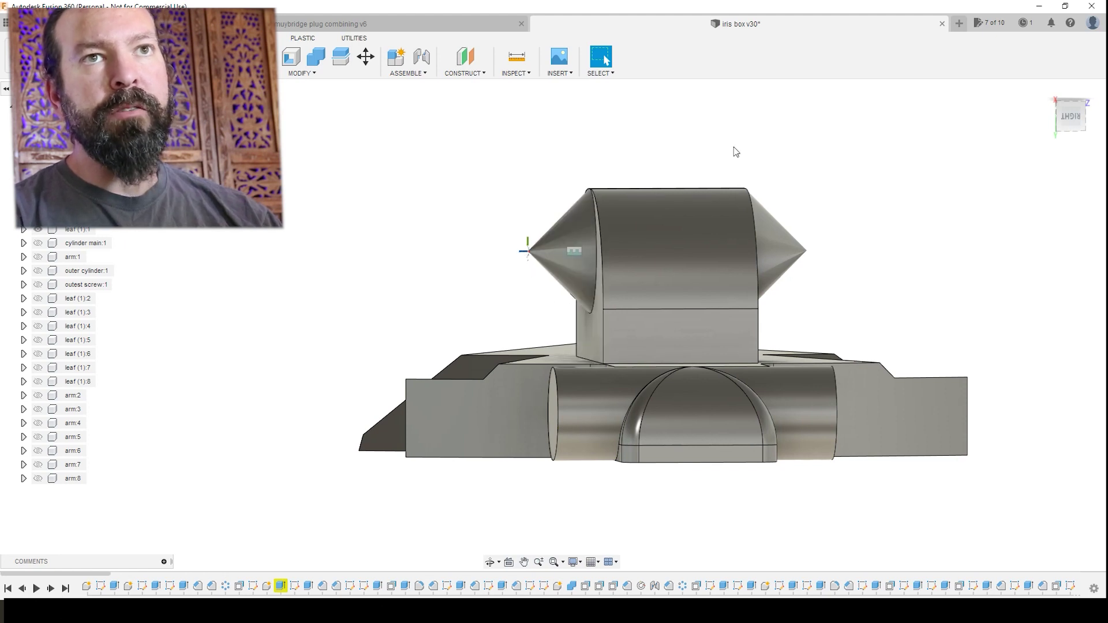
{"action": "middle_click_drag", "start_coordinate": [744, 122], "coordinate": [711, 157]}
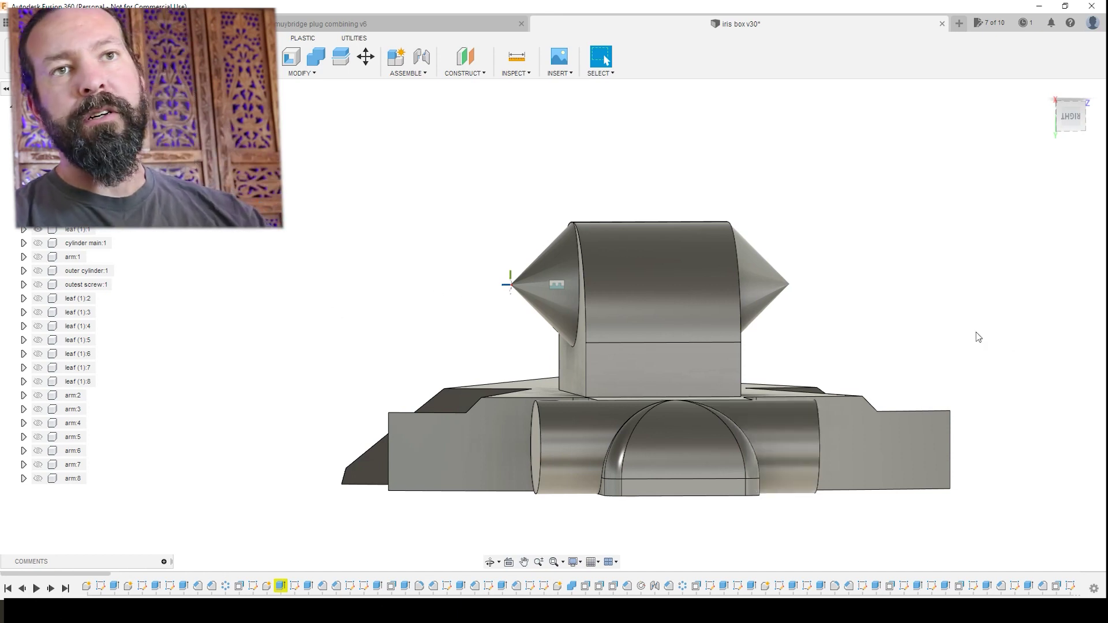
{"action": "mouse_move", "coordinate": [951, 337]}
{"action": "left_mouse_down"}
{"action": "mouse_move", "coordinate": [927, 344]}
{"action": "mouse_move", "coordinate": [940, 353]}
{"action": "left_mouse_up"}
{"action": "key", "text": "Escape"}
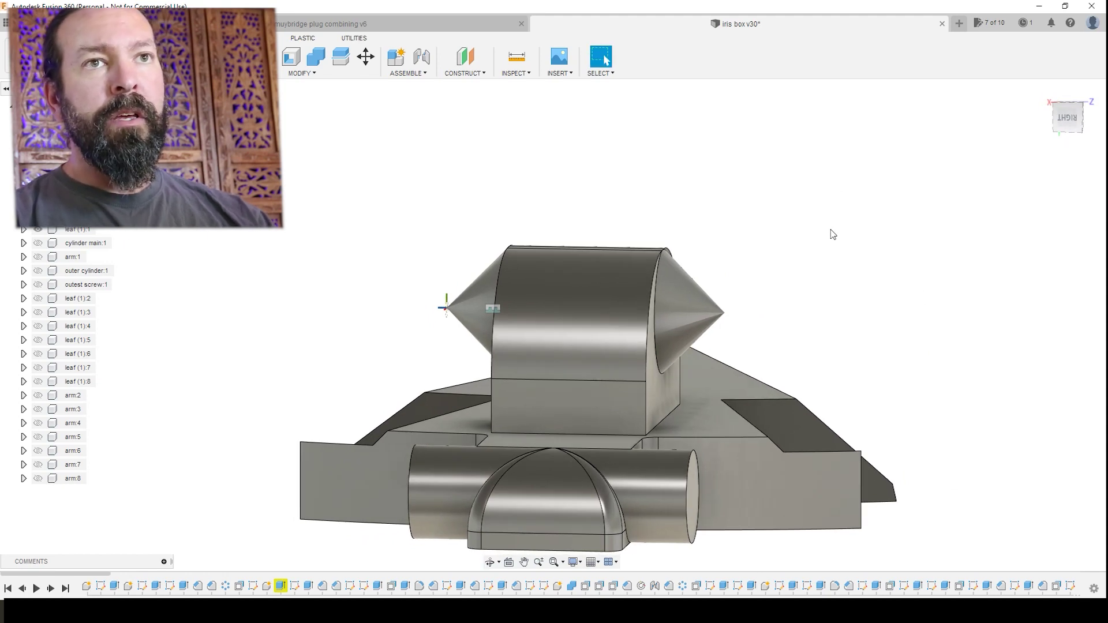
{"action": "middle_click_drag", "start_coordinate": [833, 234], "coordinate": [662, 326], "text": "shift"}
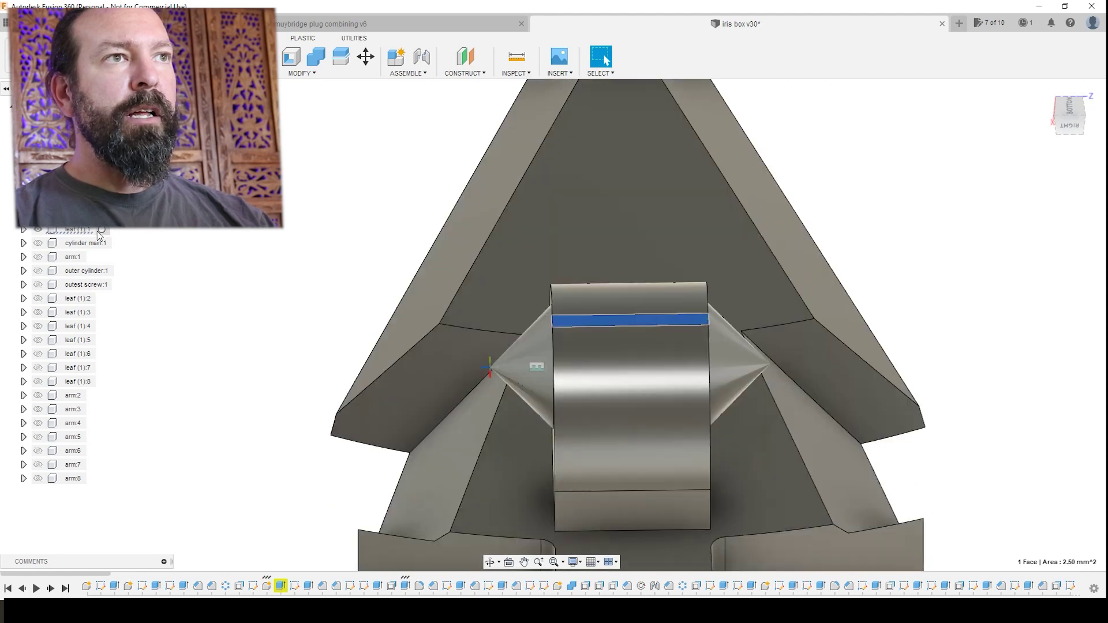
Step: Activate the leaf (1):1 component and start a section analysis on the narrow flat face of its hinge barrel
{"action": "left_click", "coordinate": [102, 230]}
{"action": "left_click", "coordinate": [517, 60]}
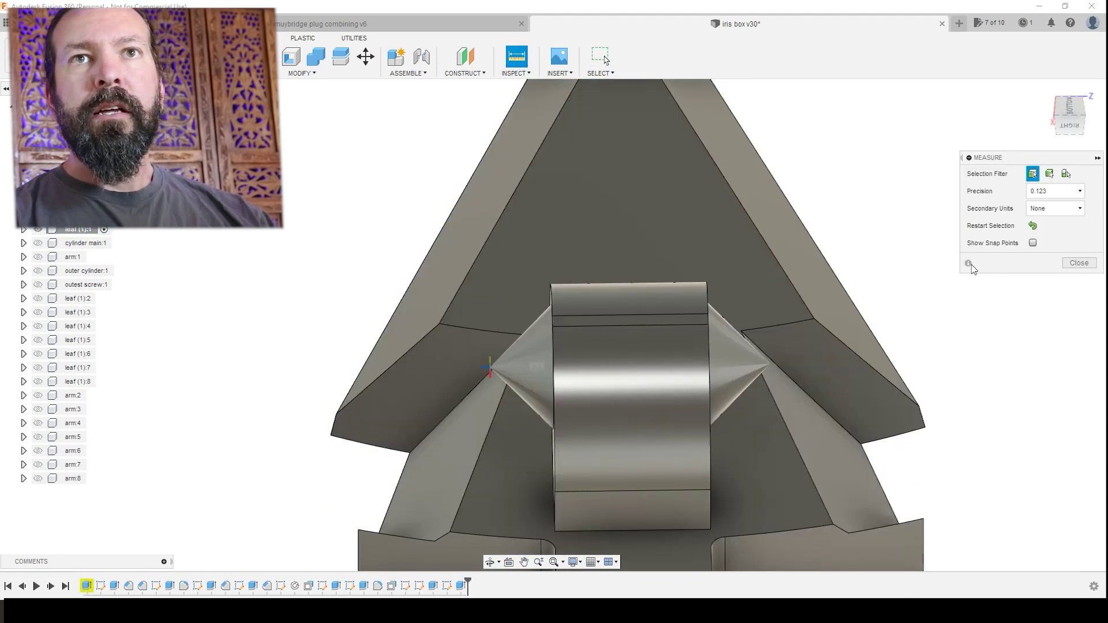
{"action": "left_click", "coordinate": [463, 74]}
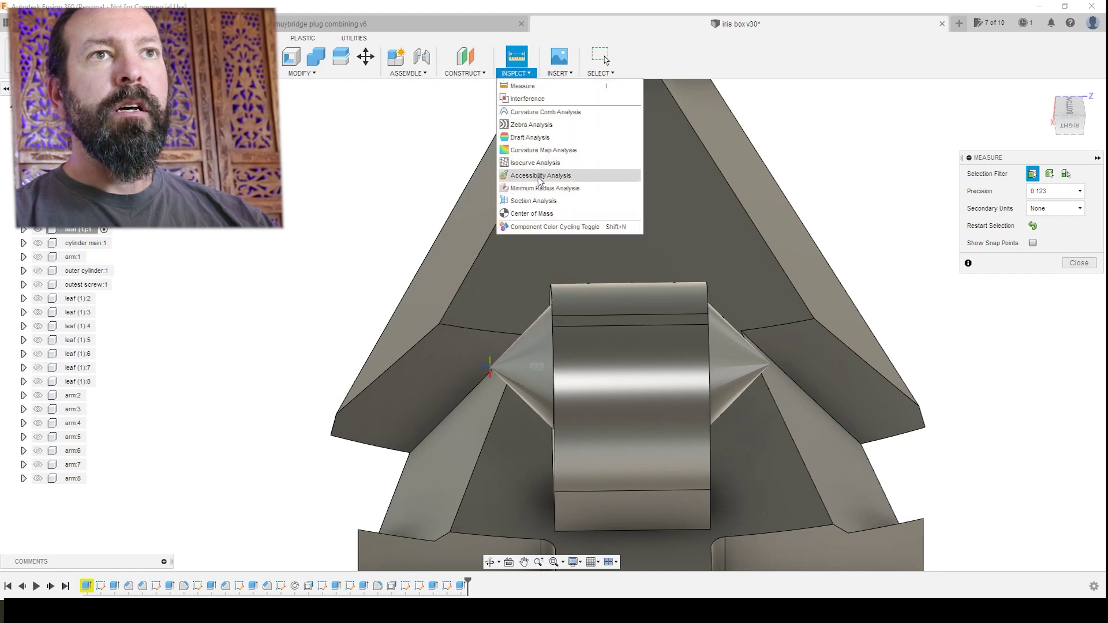
{"action": "key", "text": "Escape"}
{"action": "left_click", "coordinate": [630, 321]}
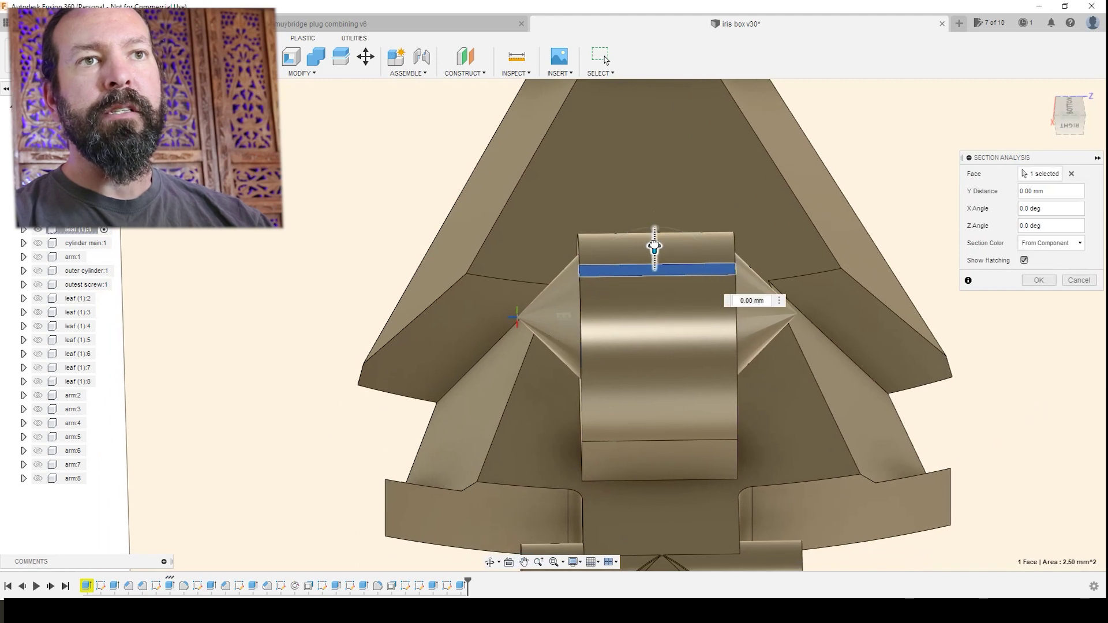
Step: Move the section plane to -8 mm and back to 0 mm to view the leaf's cross-sections, and discard the analysis
{"action": "mouse_move", "coordinate": [655, 248]}
{"action": "left_mouse_down"}
{"action": "mouse_move", "coordinate": [651, 450]}
{"action": "mouse_move", "coordinate": [649, 428]}
{"action": "left_mouse_up"}
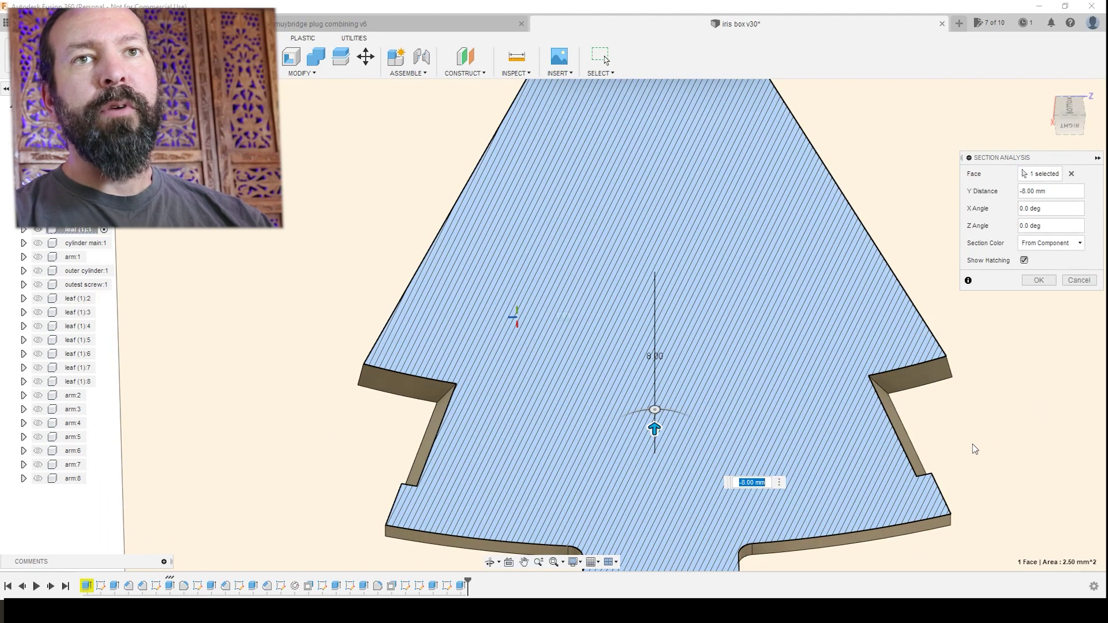
{"action": "scroll", "coordinate": [974, 449], "scroll_direction": "down", "scroll_amount": 5}
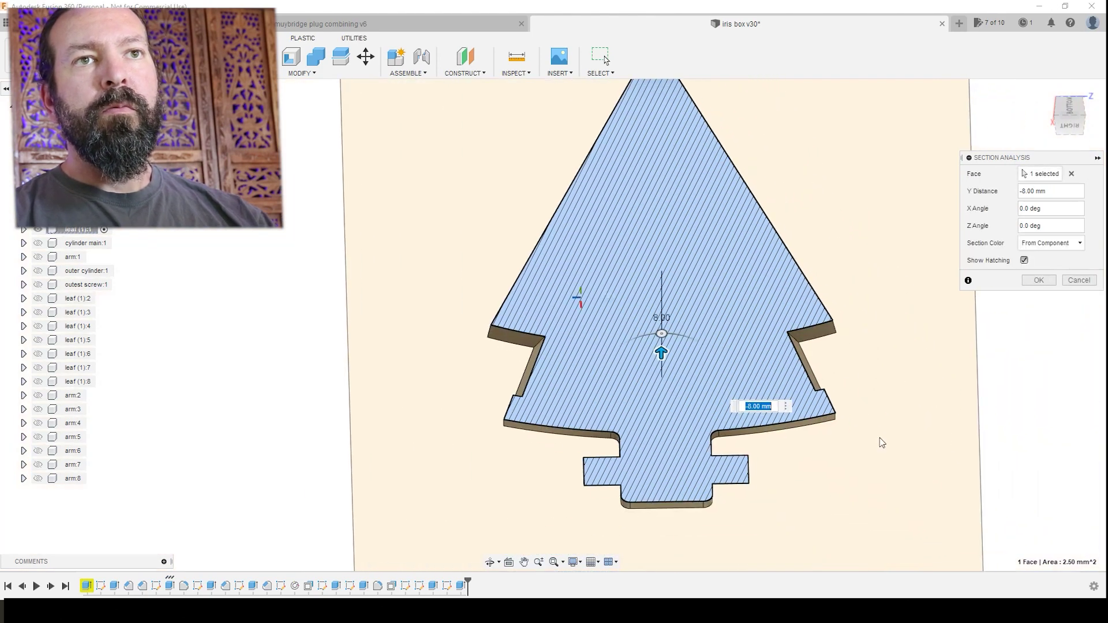
{"action": "mouse_move", "coordinate": [882, 442]}
{"action": "middle_mouse_down", "text": "shift"}
{"action": "mouse_move", "coordinate": [829, 425]}
{"action": "mouse_move", "coordinate": [932, 418]}
{"action": "mouse_move", "coordinate": [921, 423]}
{"action": "middle_mouse_up", "text": "shift"}
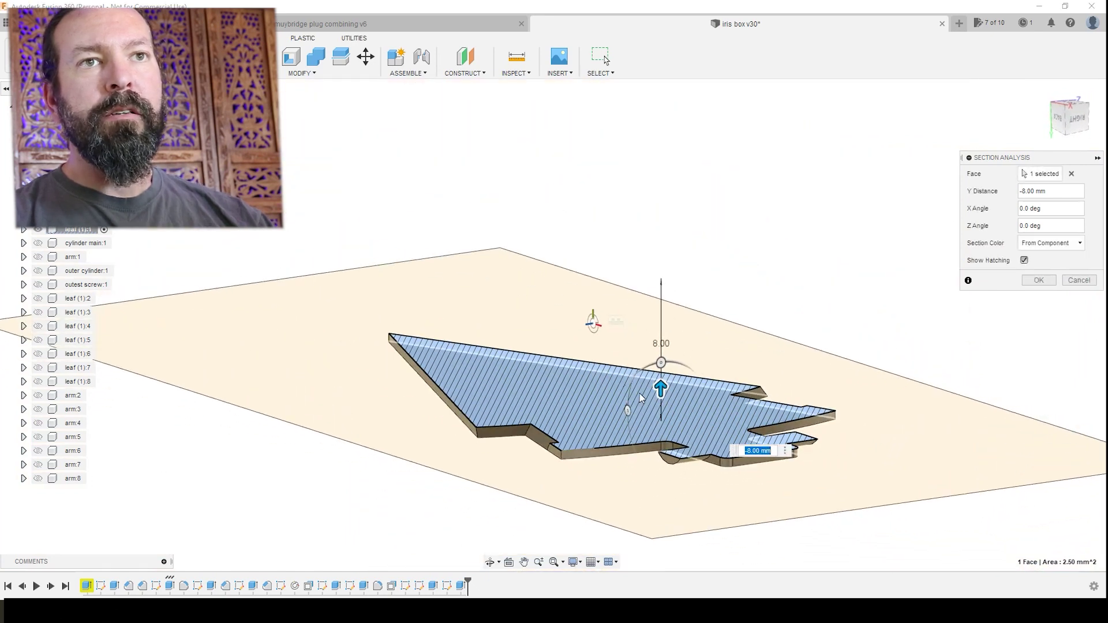
{"action": "left_click_drag", "start_coordinate": [660, 386], "coordinate": [667, 247]}
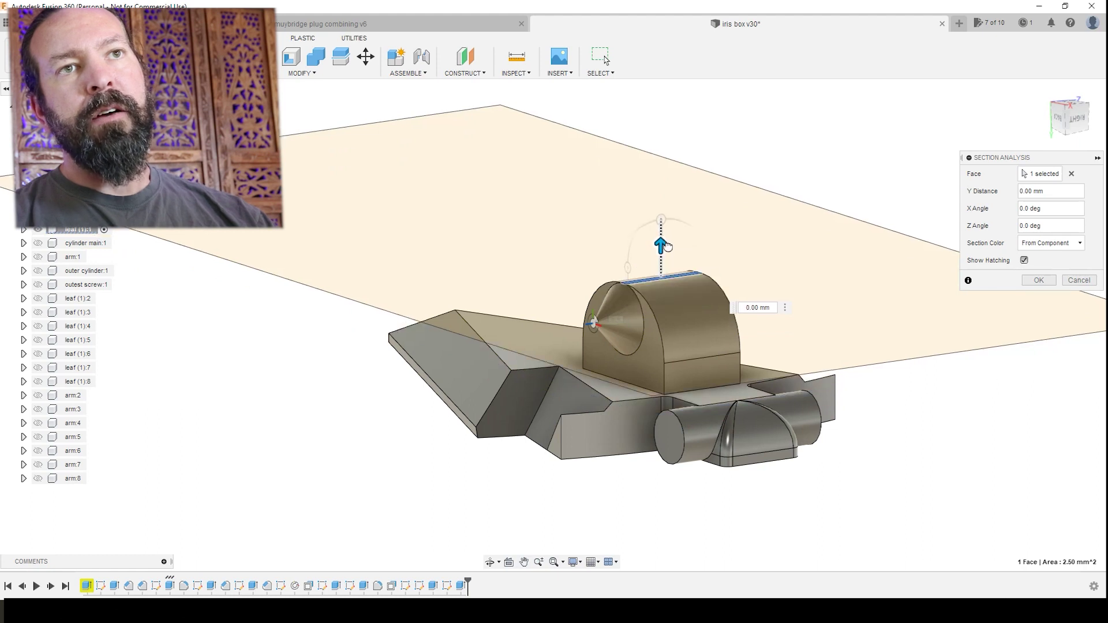
{"action": "left_click", "coordinate": [1078, 280]}
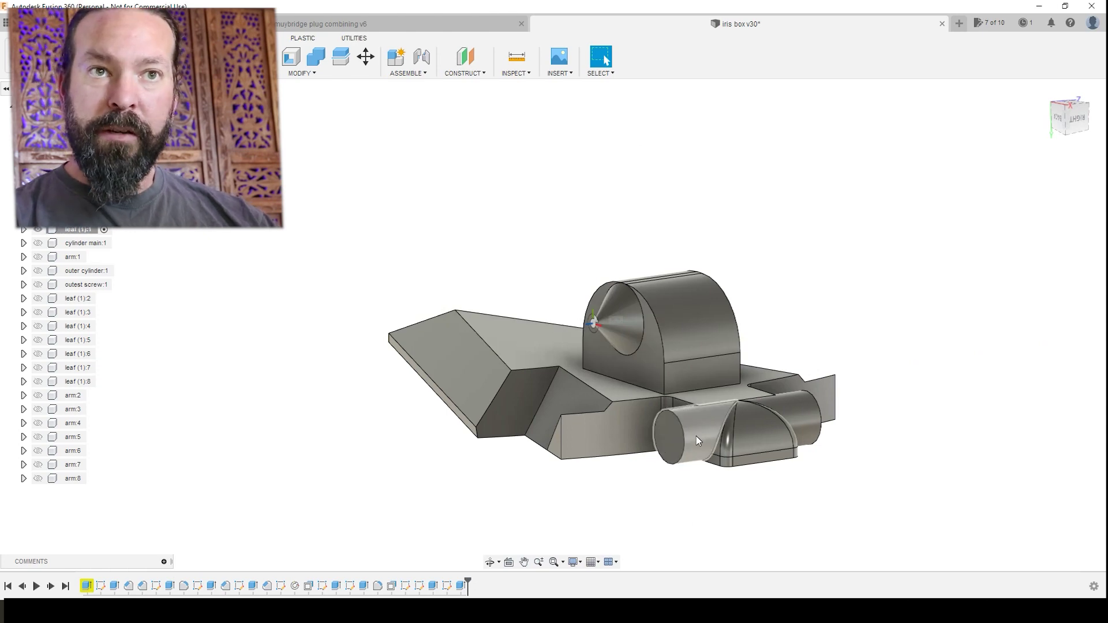
Step: Examine the cylindrical side pins and the rounded tab at the leaf's outer end up close
{"action": "middle_click_drag", "start_coordinate": [736, 477], "coordinate": [705, 458]}
{"action": "scroll", "coordinate": [712, 463], "scroll_direction": "up", "scroll_amount": 5}
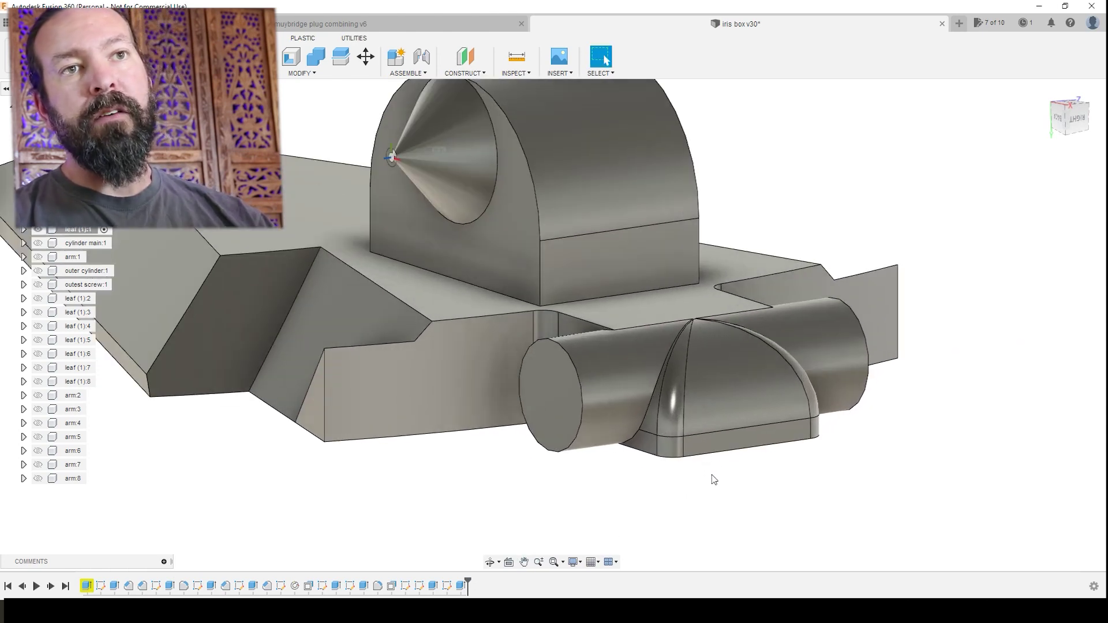
{"action": "scroll", "coordinate": [639, 485], "scroll_direction": "up", "scroll_amount": 2}
{"action": "middle_click_drag", "start_coordinate": [628, 488], "coordinate": [669, 436], "text": "shift"}
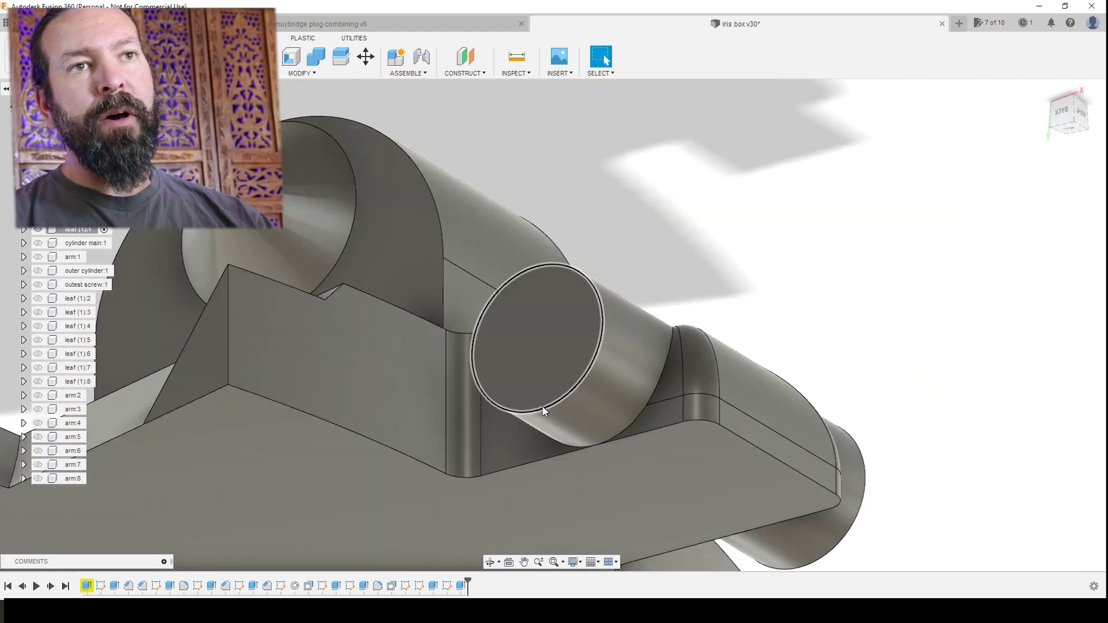
{"action": "middle_click_drag", "start_coordinate": [853, 385], "coordinate": [843, 327], "text": "shift"}
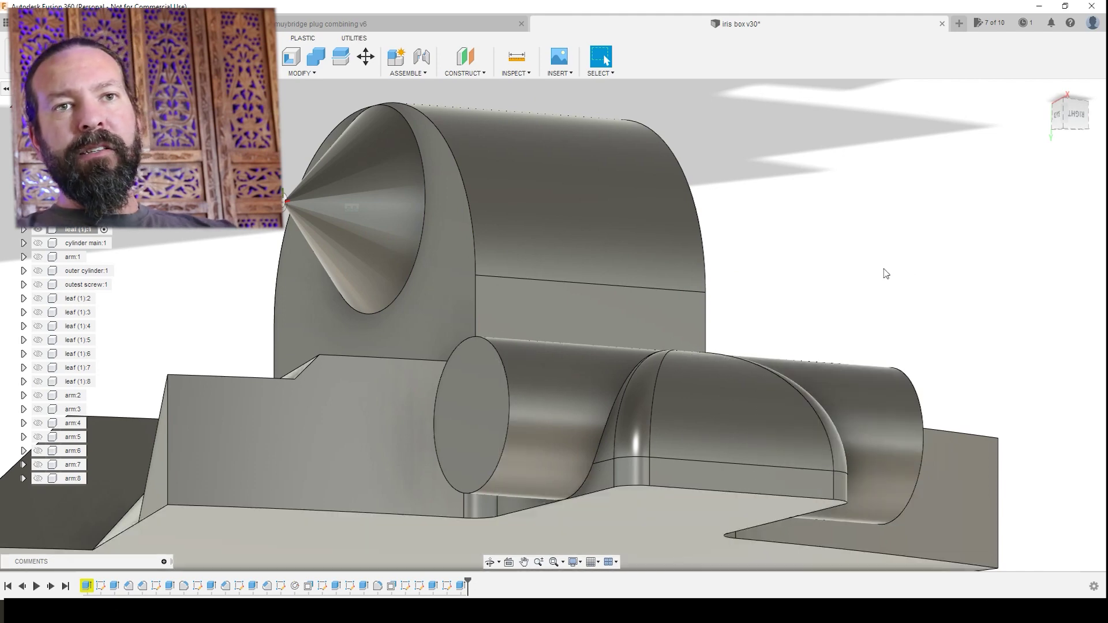
Step: Activate the arm:1 component and make it visible beside the leaf's side pins
{"action": "middle_click_drag", "start_coordinate": [887, 273], "coordinate": [827, 196], "text": "shift"}
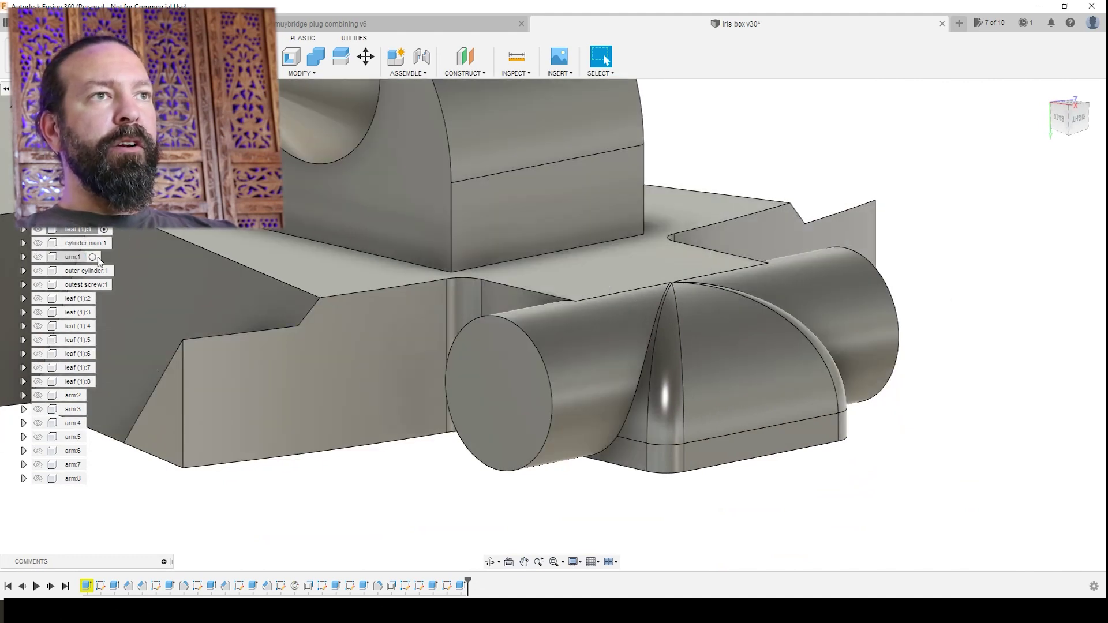
{"action": "left_click", "coordinate": [69, 261]}
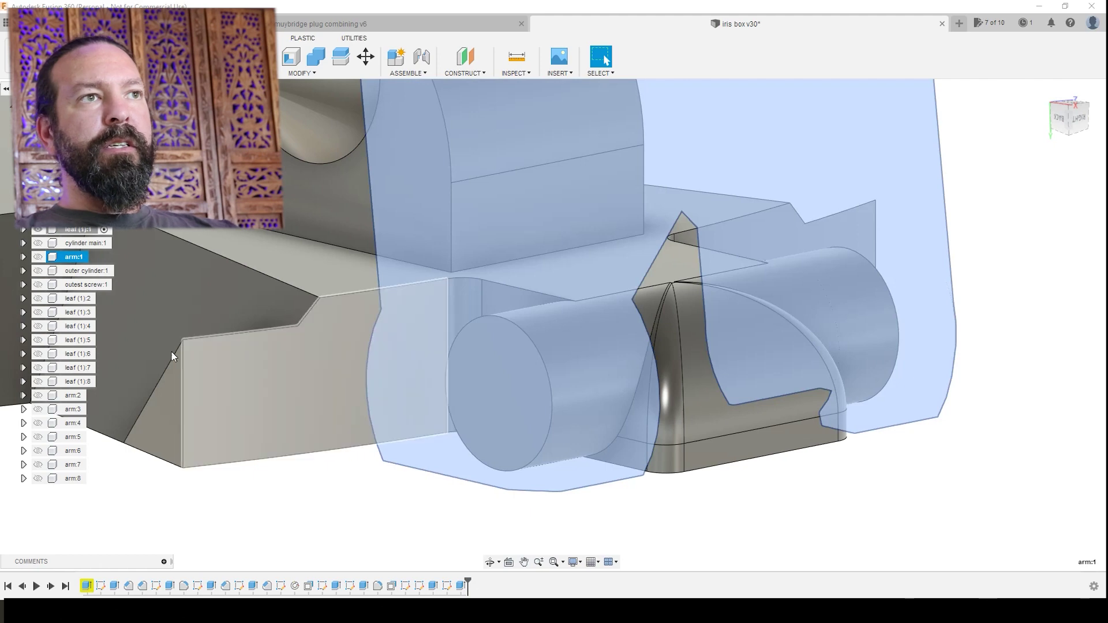
{"action": "double_click", "coordinate": [68, 260]}
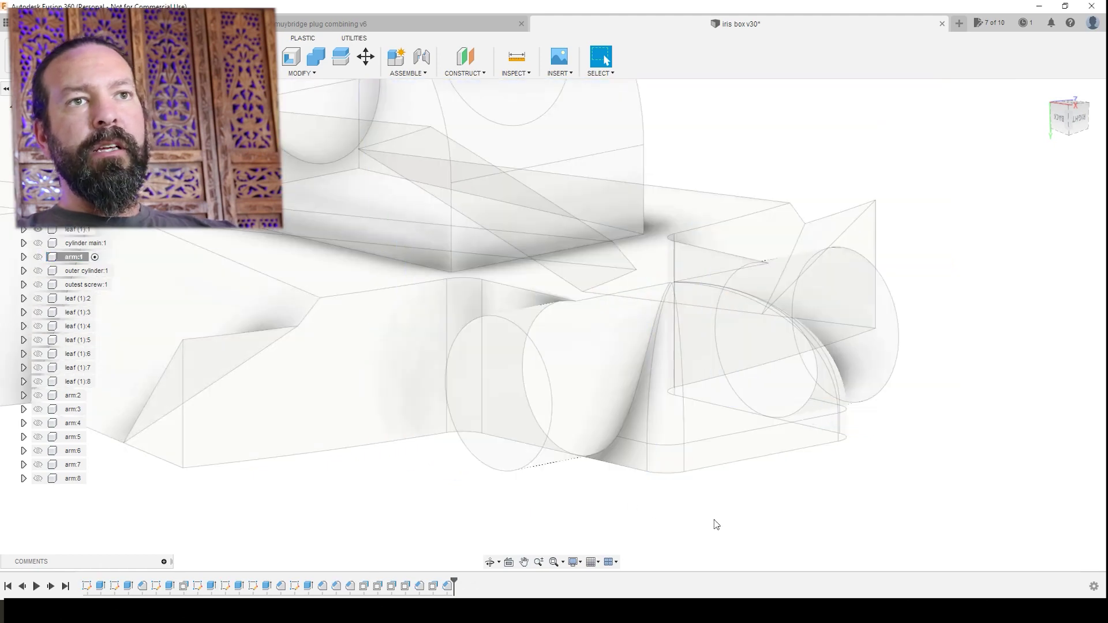
{"action": "left_click", "coordinate": [38, 256]}
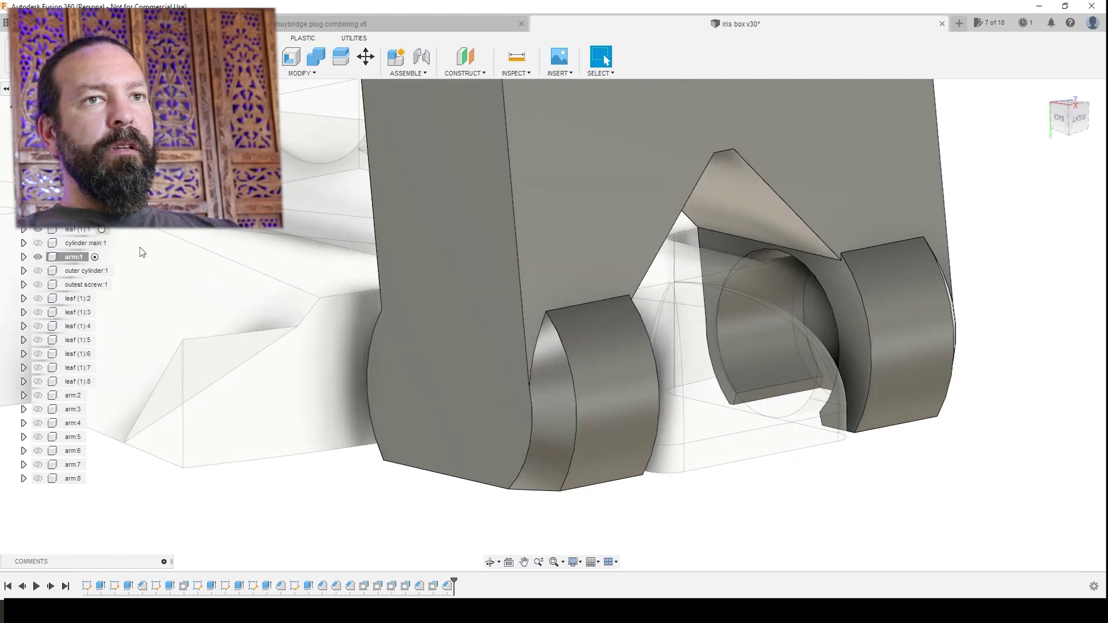
Step: Examine the arm's slotted hinge clips, its central notch and its conical end from below, behind and the front
{"action": "middle_click_drag", "start_coordinate": [702, 497], "coordinate": [719, 454], "text": "shift"}
{"action": "scroll", "coordinate": [734, 406], "scroll_direction": "up", "scroll_amount": 5}
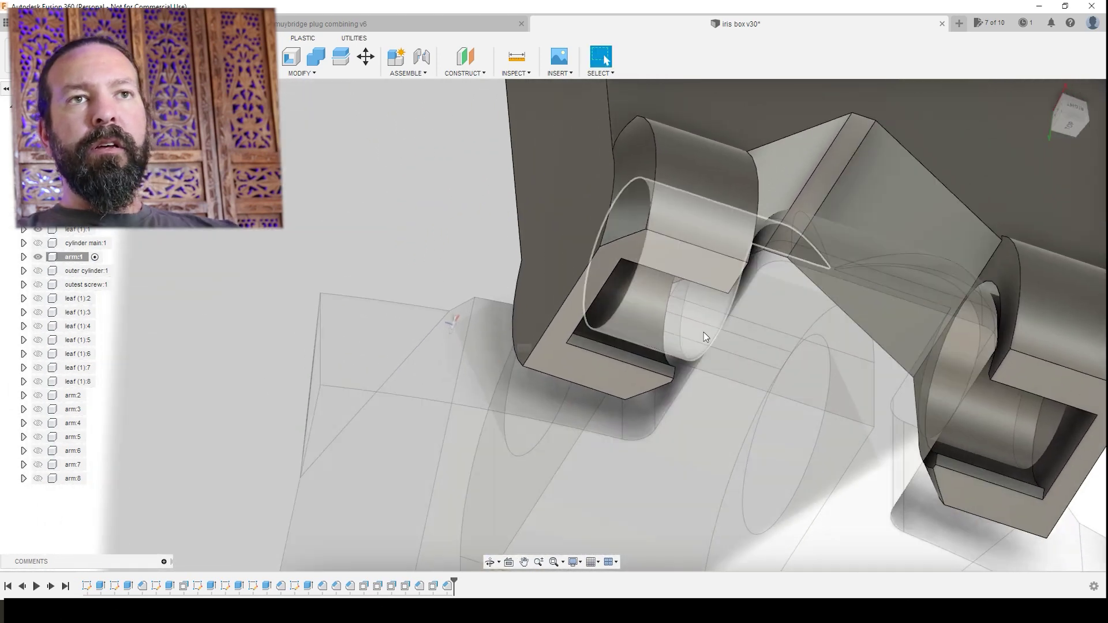
{"action": "middle_click_drag", "start_coordinate": [411, 251], "coordinate": [865, 213], "text": "shift"}
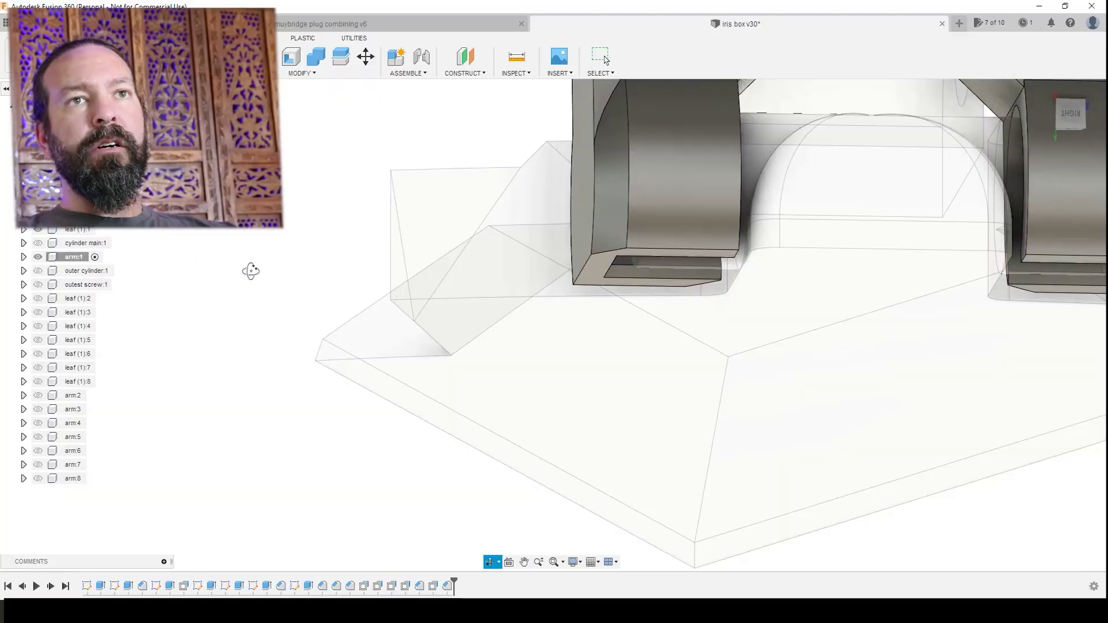
{"action": "left_click_drag", "start_coordinate": [251, 271], "coordinate": [317, 245]}
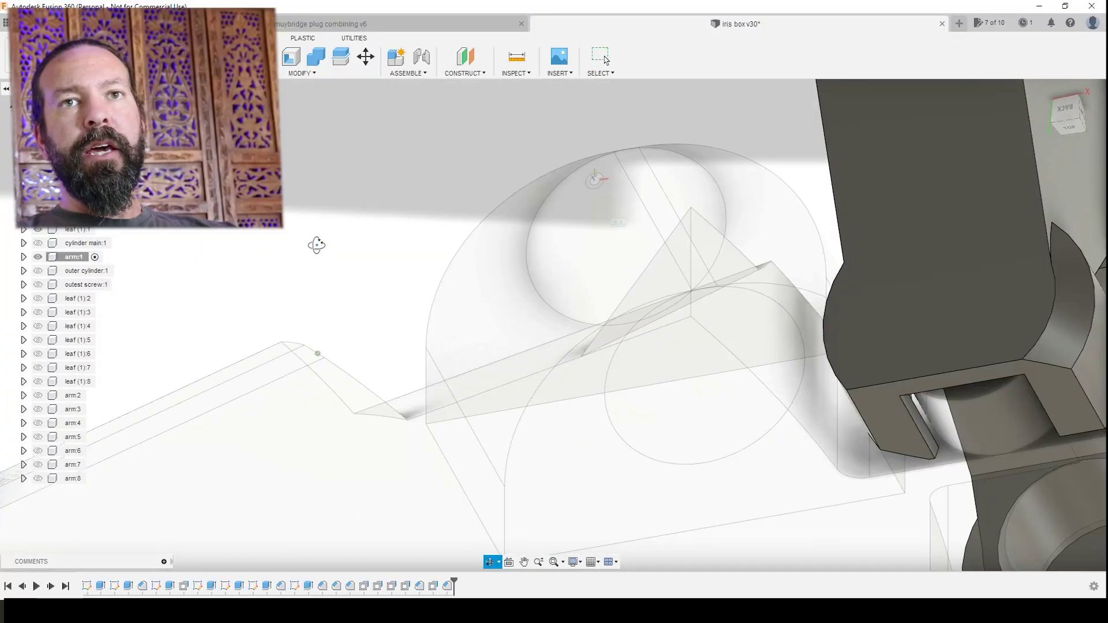
{"action": "middle_click_drag", "start_coordinate": [963, 407], "coordinate": [716, 350]}
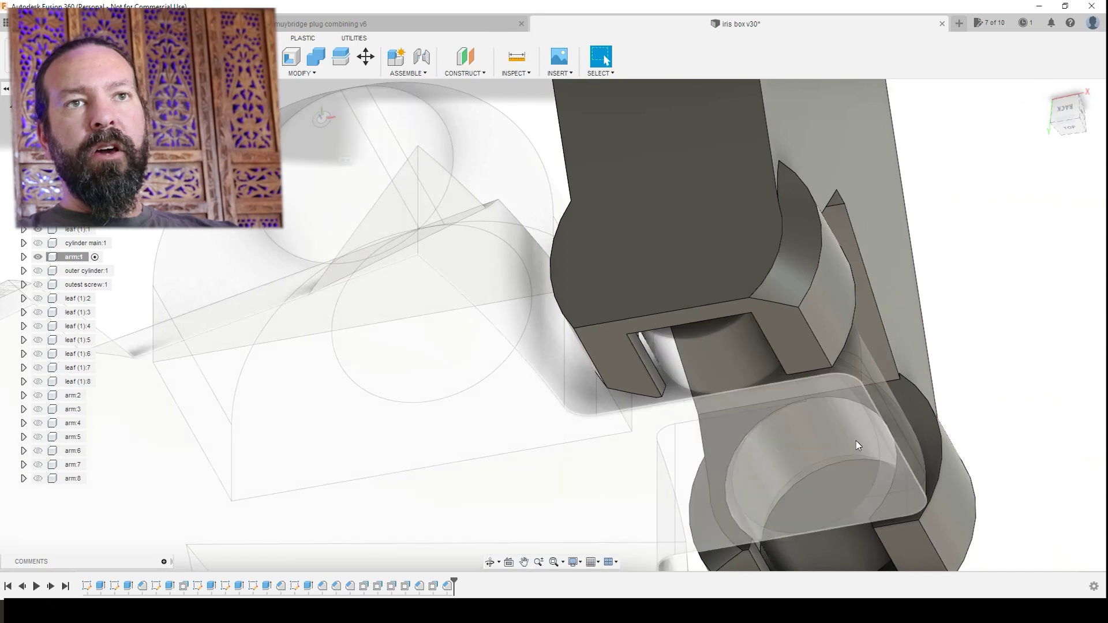
{"action": "scroll", "coordinate": [1018, 456], "scroll_direction": "down", "scroll_amount": 5}
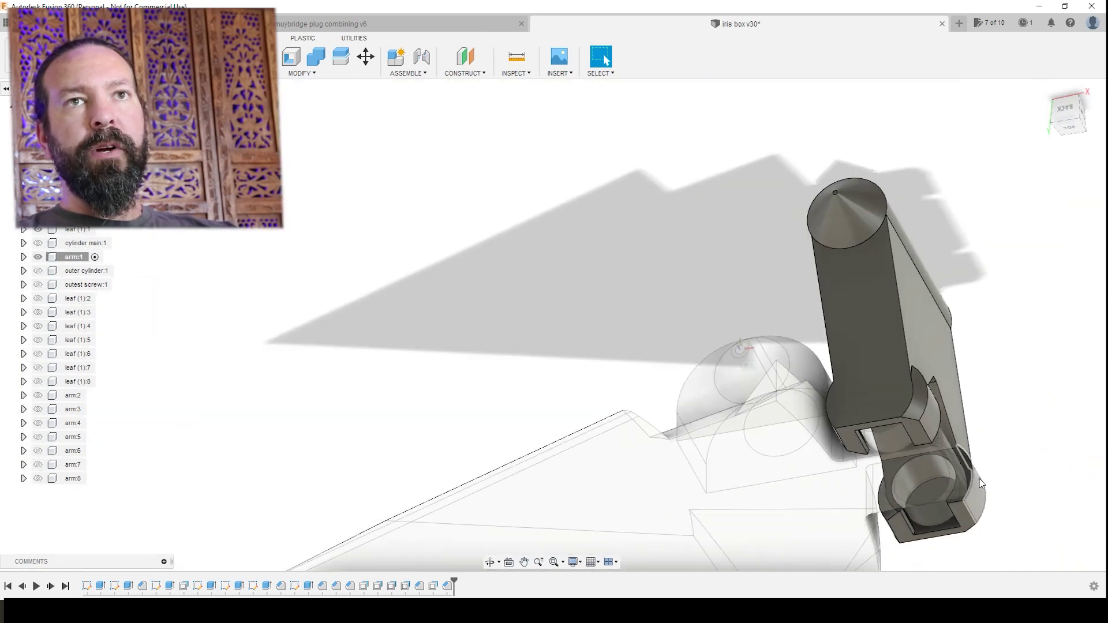
{"action": "middle_click_drag", "start_coordinate": [1038, 474], "coordinate": [995, 301], "text": "shift"}
{"action": "middle_click_drag", "start_coordinate": [703, 410], "coordinate": [673, 308]}
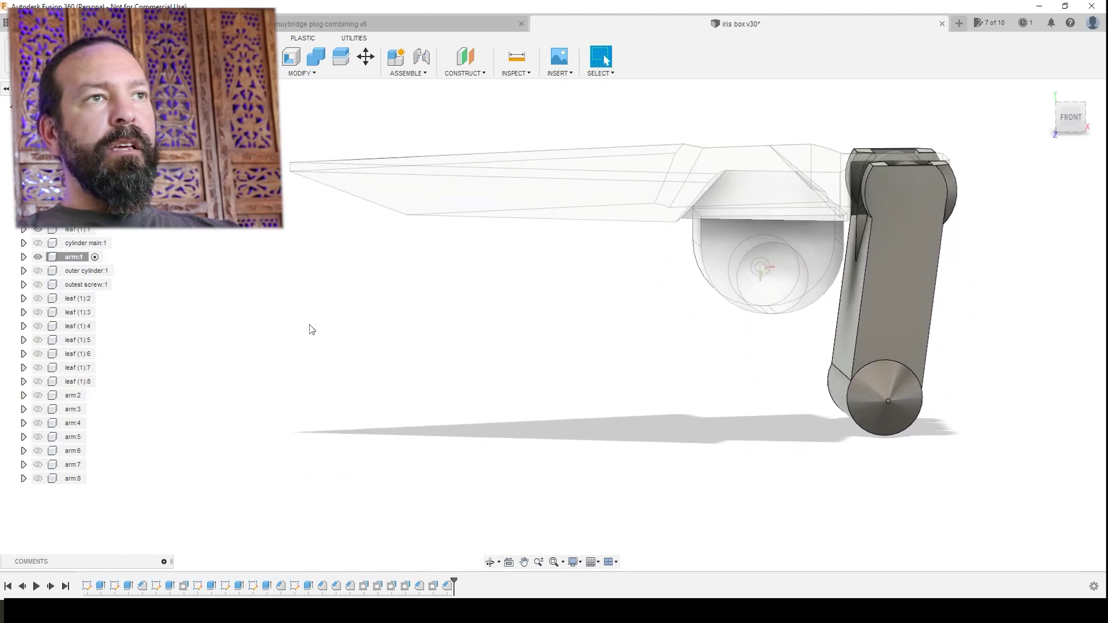
Step: Show the cylinder main:1 component together with the arm and leaf, and clear the selection
{"action": "left_click", "coordinate": [37, 243]}
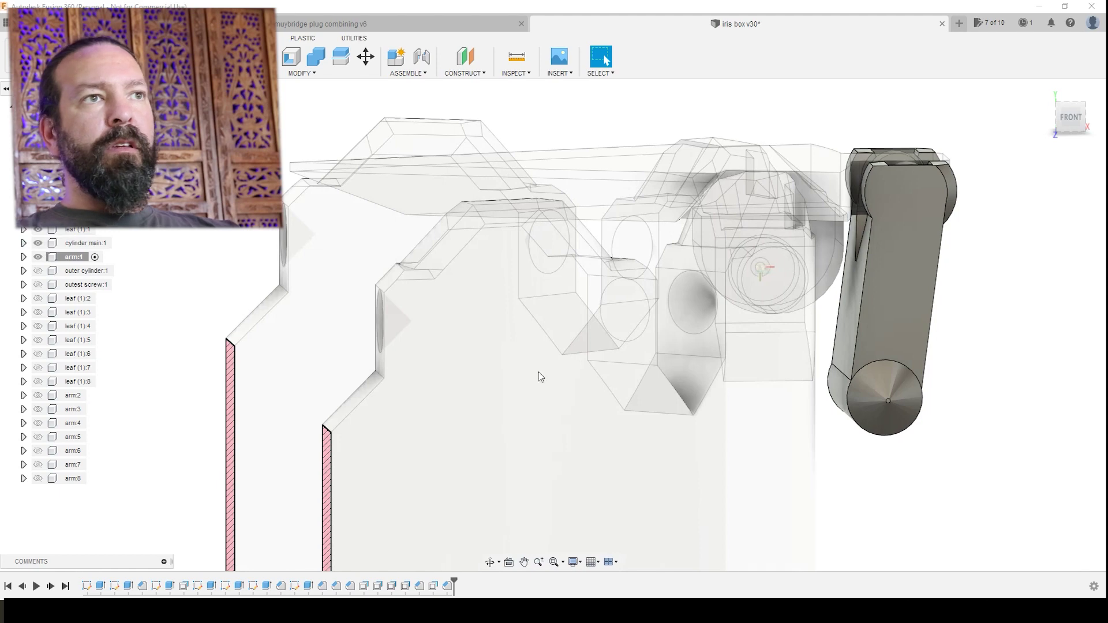
{"action": "left_click", "coordinate": [72, 258]}
{"action": "left_click", "coordinate": [37, 244]}
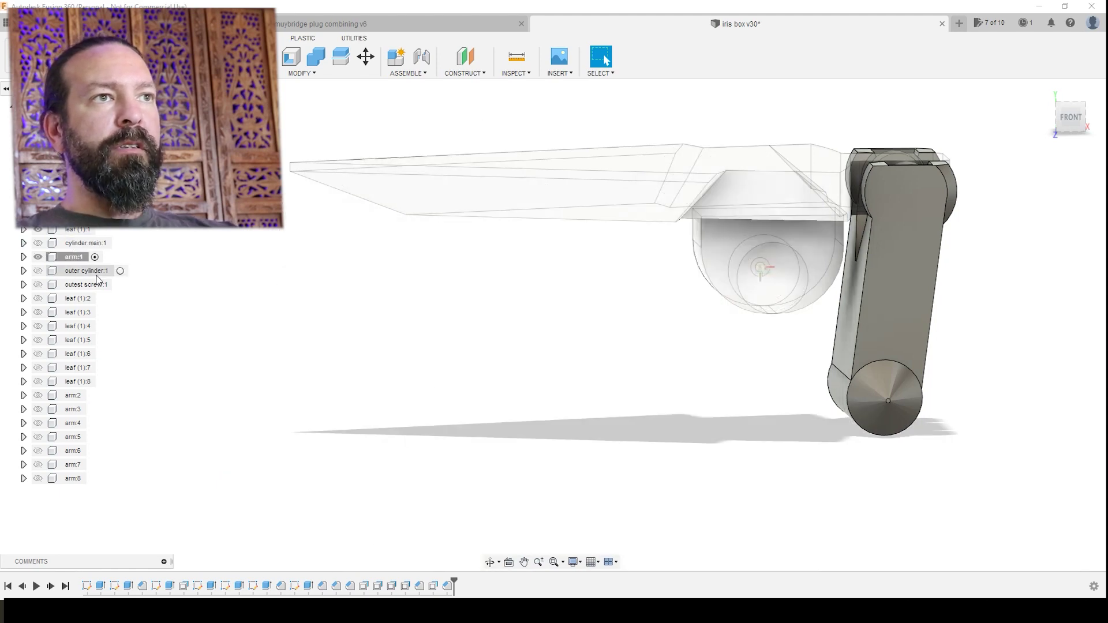
{"action": "left_click", "coordinate": [82, 243]}
{"action": "left_click", "coordinate": [37, 243]}
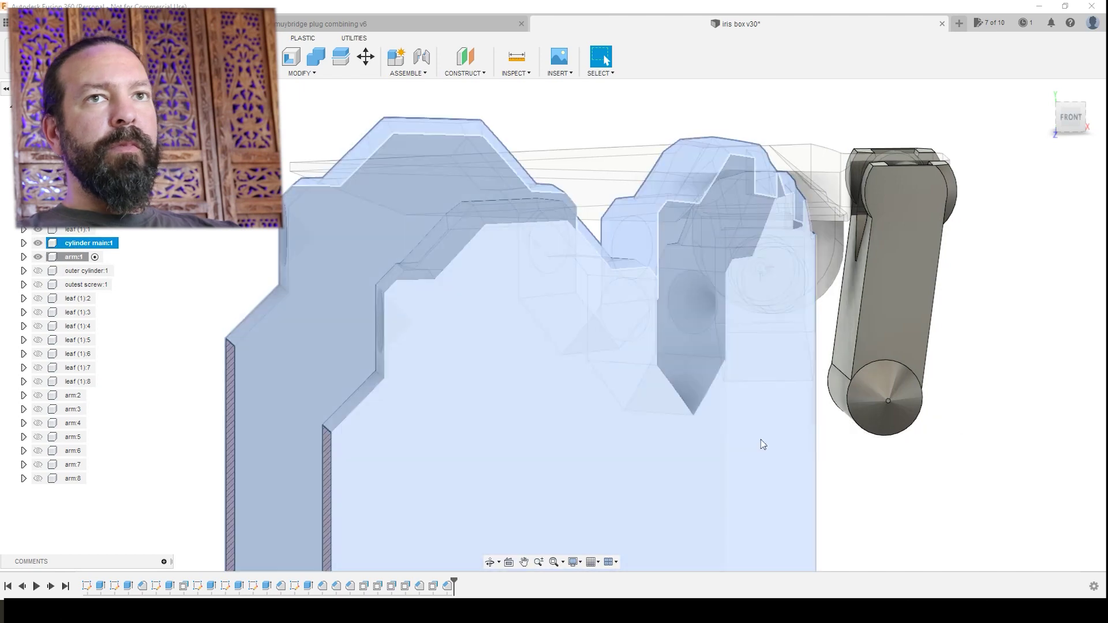
{"action": "left_click", "coordinate": [1021, 458]}
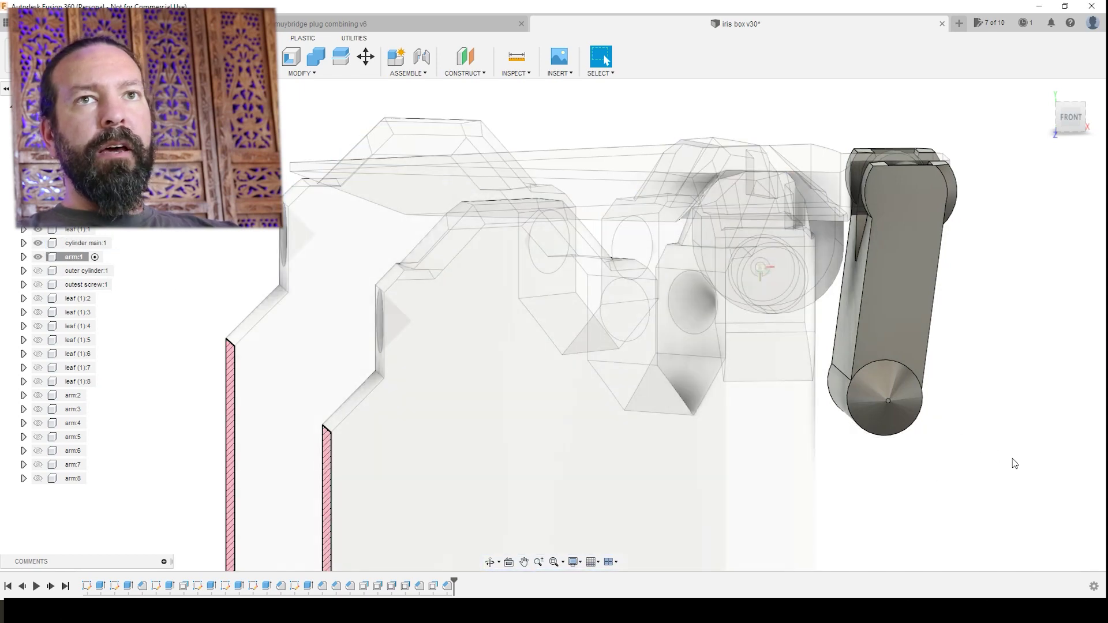
Step: Return to the top-level assembly and view the arm and leaf against the main cylinder
{"action": "middle_click_drag", "start_coordinate": [1015, 463], "coordinate": [952, 456], "text": "shift"}
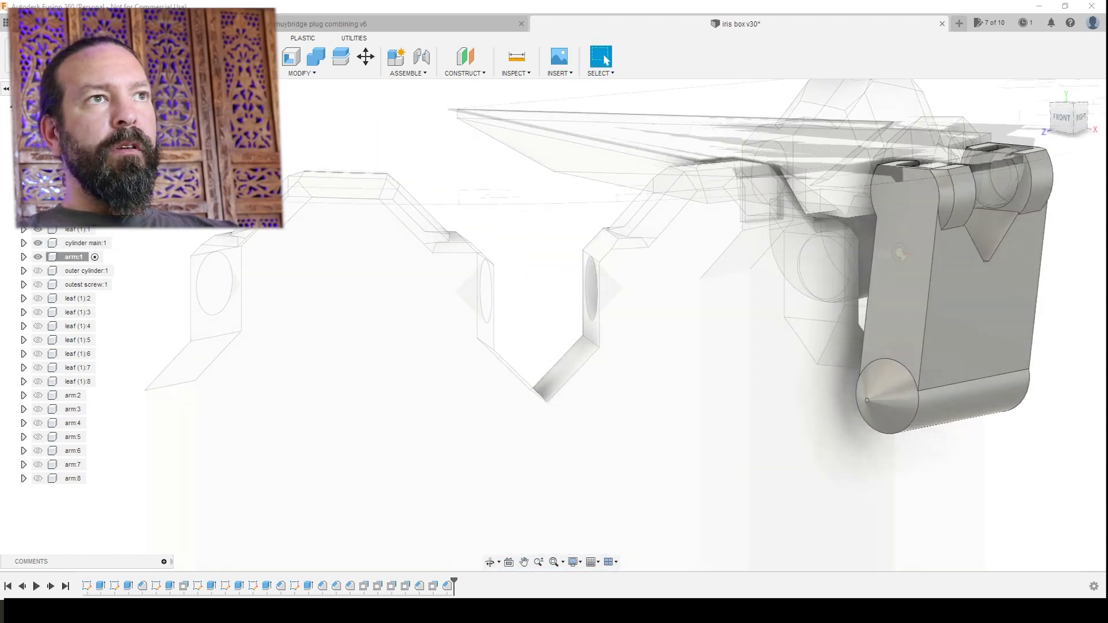
{"action": "left_click", "coordinate": [1021, 445]}
{"action": "middle_click_drag", "start_coordinate": [886, 518], "coordinate": [646, 413]}
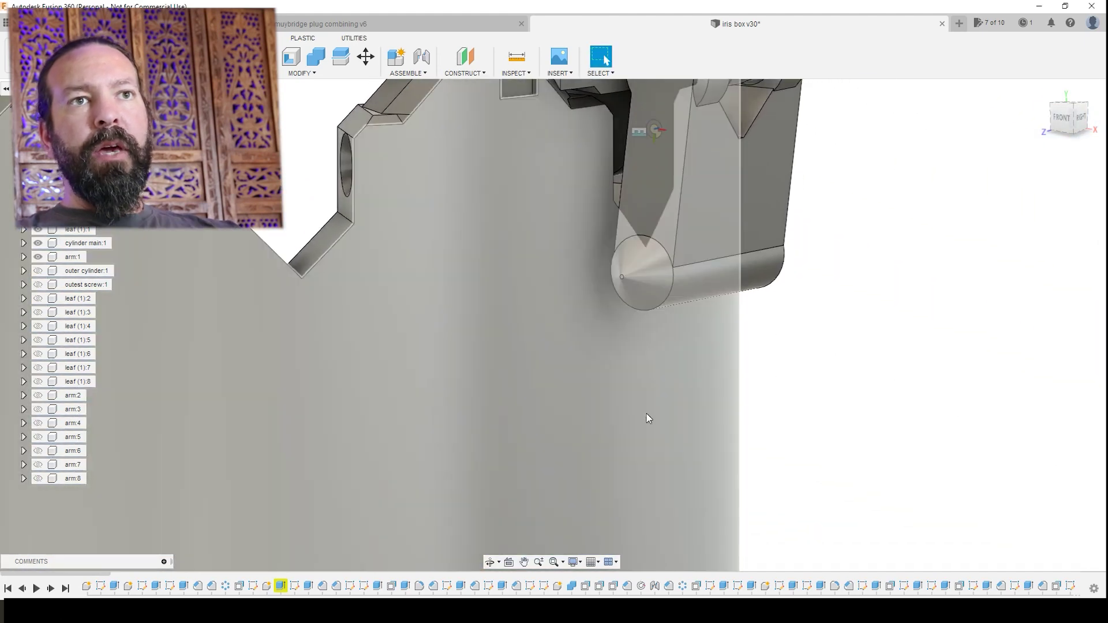
{"action": "scroll", "coordinate": [532, 432], "scroll_direction": "down", "scroll_amount": 5}
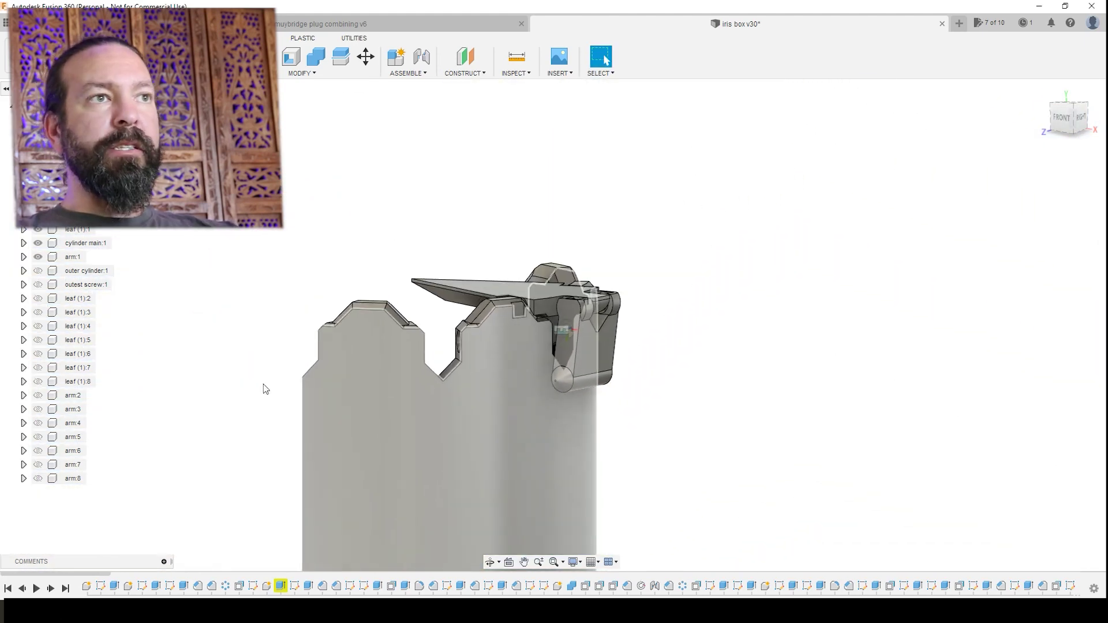
Step: Expand the cylinder main:1 contents and turn off the section cut to show the full cylinder
{"action": "left_click", "coordinate": [24, 243]}
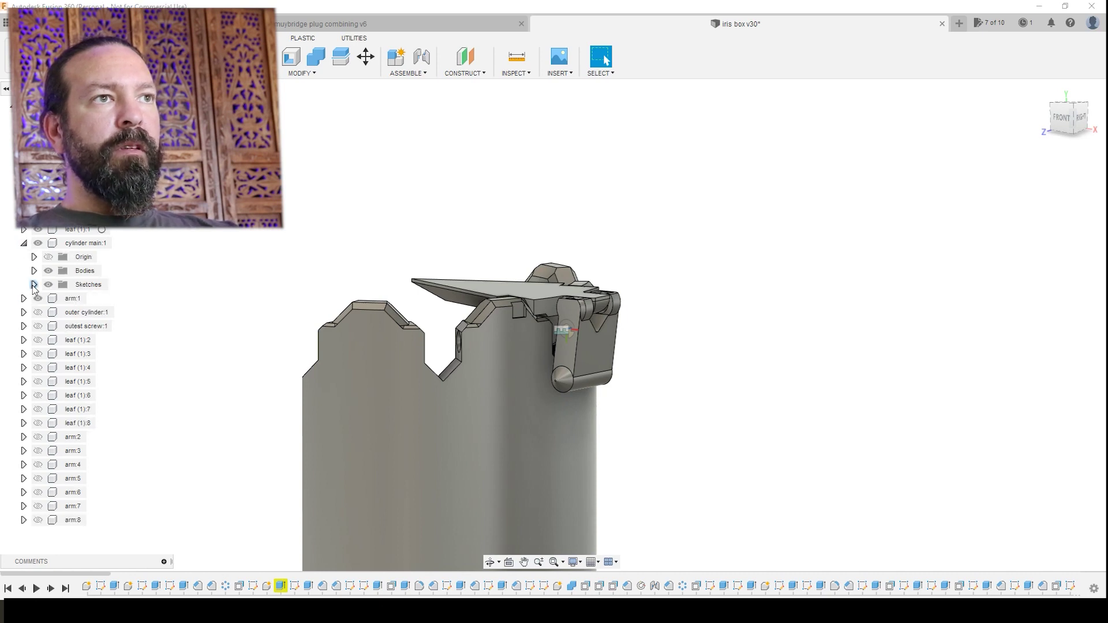
{"action": "left_click", "coordinate": [34, 284]}
{"action": "left_click", "coordinate": [33, 285]}
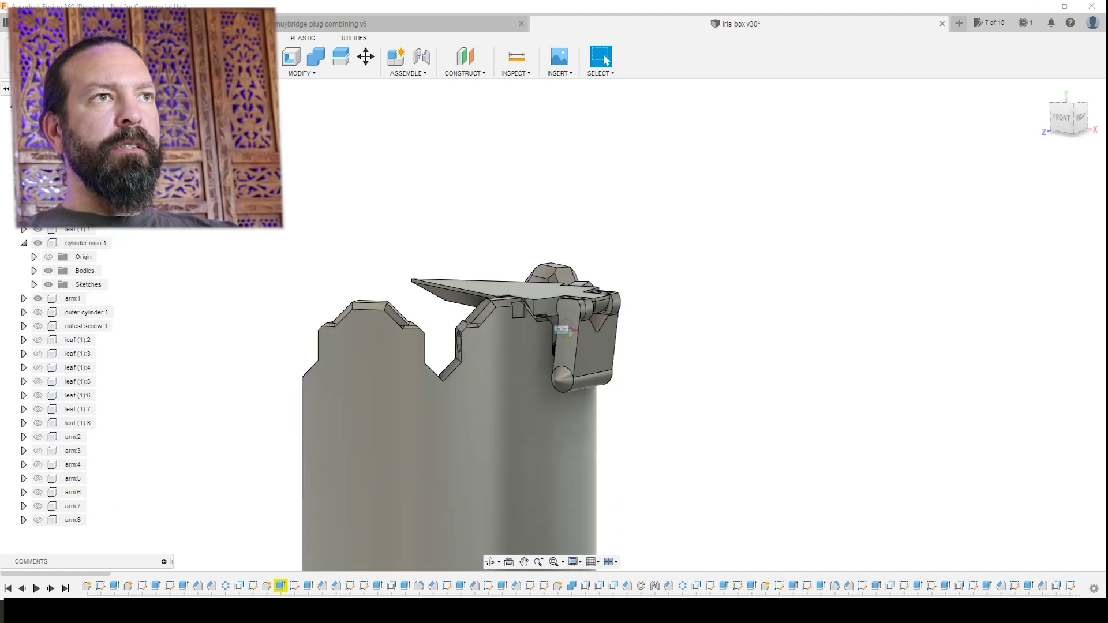
{"action": "scroll", "coordinate": [66, 381], "scroll_direction": "up", "scroll_amount": 1}
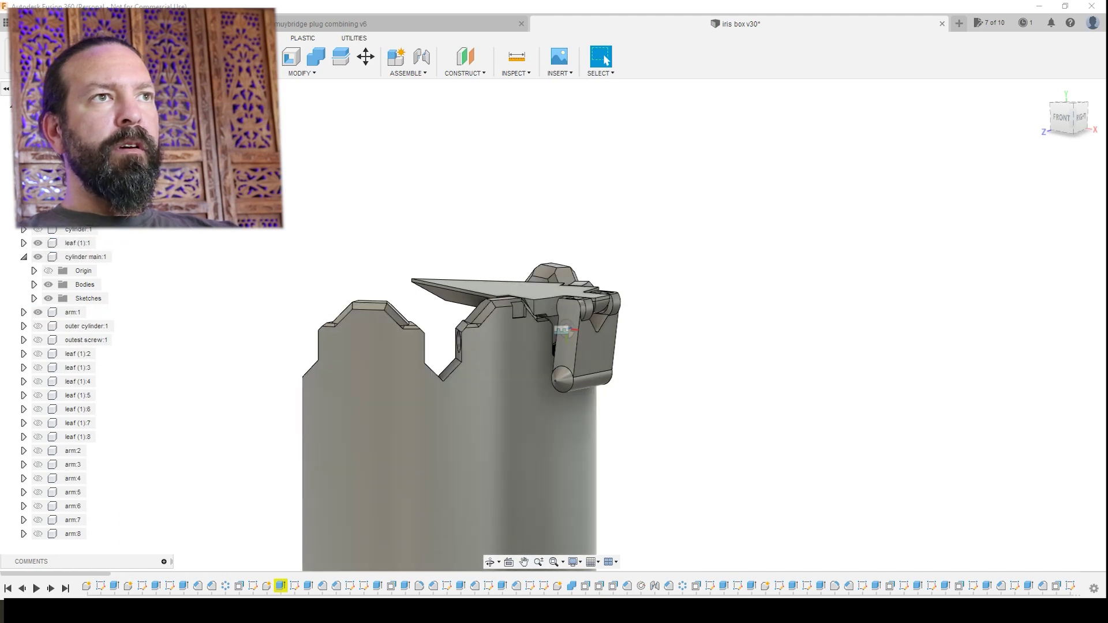
{"action": "left_click", "coordinate": [38, 229]}
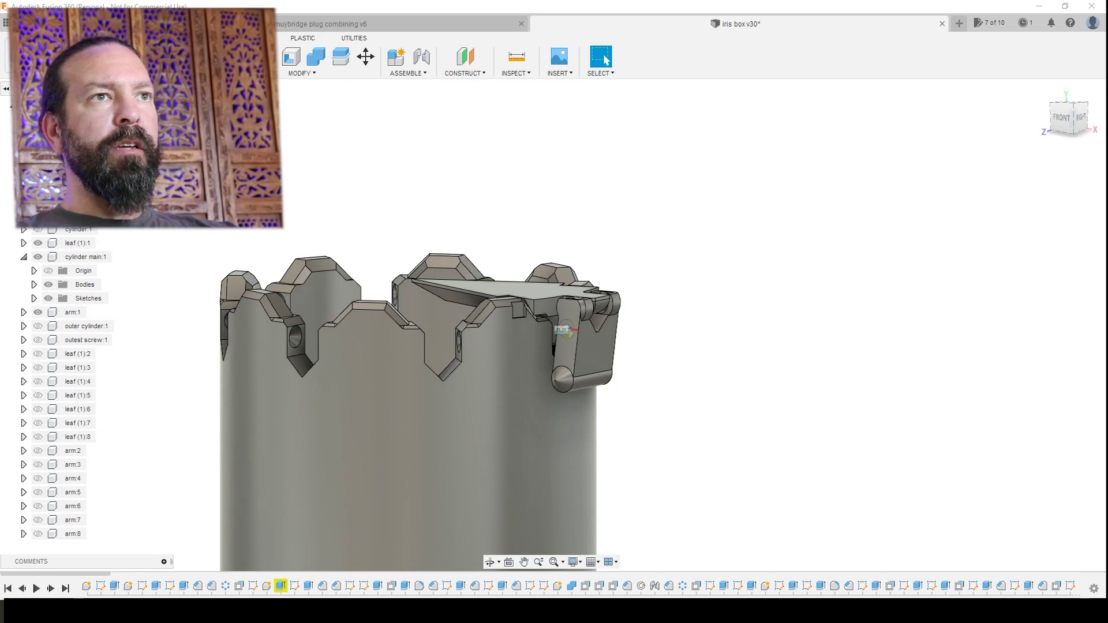
Step: Examine the whole main cylinder from above and the front, including its projecting ring and ribbed base
{"action": "middle_click_drag", "start_coordinate": [804, 458], "coordinate": [816, 410]}
{"action": "scroll", "coordinate": [810, 404], "scroll_direction": "down", "scroll_amount": 3}
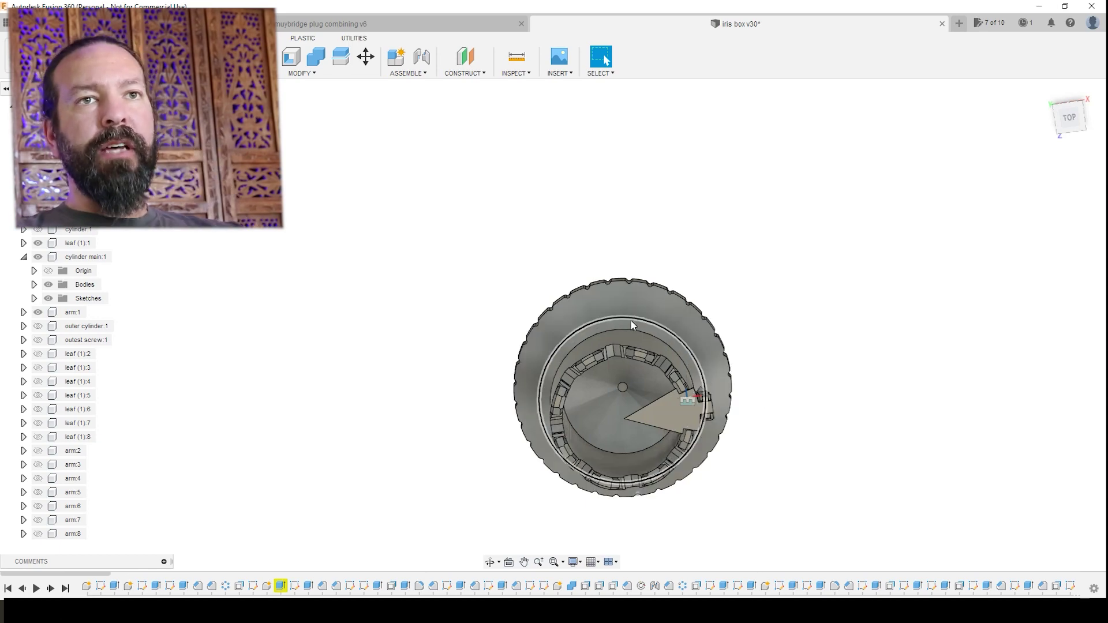
{"action": "middle_click_drag", "start_coordinate": [633, 325], "coordinate": [723, 378], "text": "shift"}
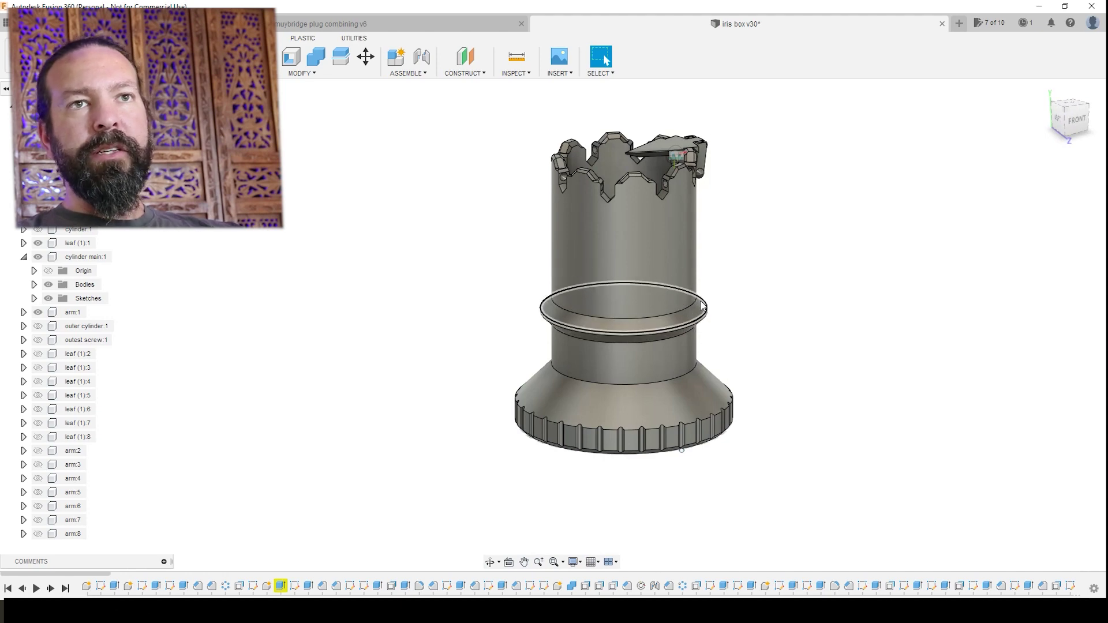
{"action": "scroll", "coordinate": [702, 306], "scroll_direction": "up", "scroll_amount": 4}
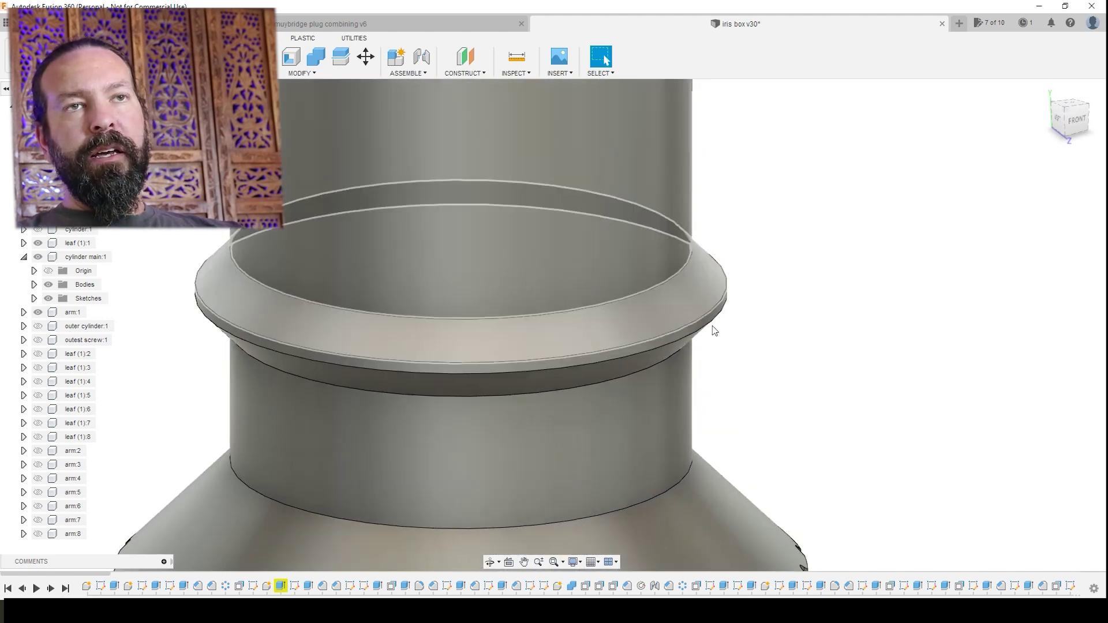
{"action": "scroll", "coordinate": [716, 297], "scroll_direction": "down", "scroll_amount": 6}
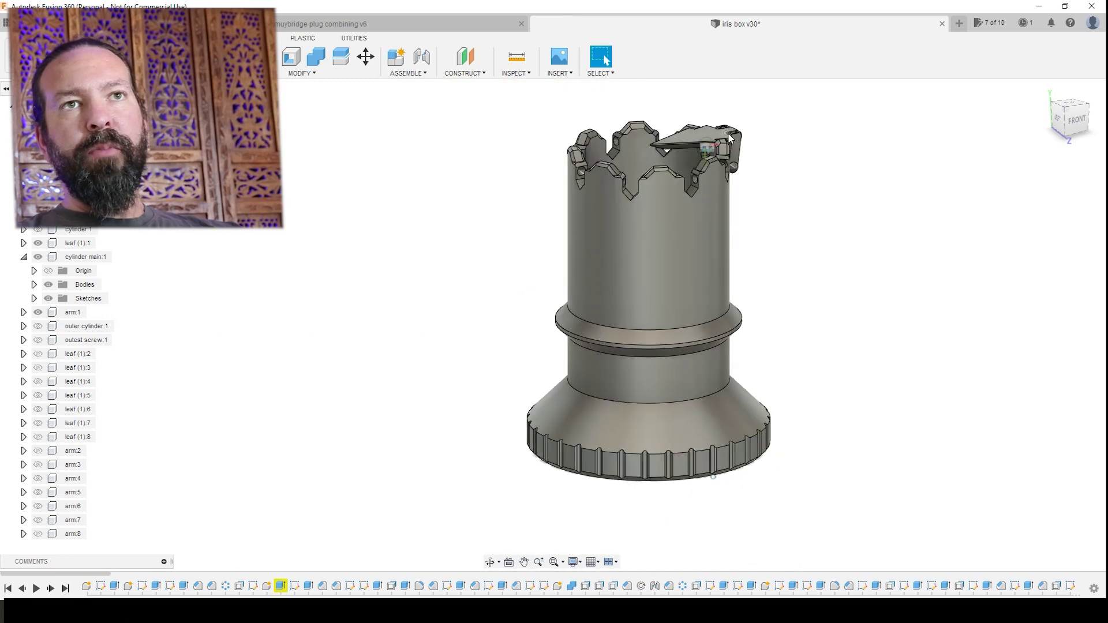
Step: Examine the arm's lower conical hinge end and the conical sockets in the main cylinder's notches up close
{"action": "middle_click_drag", "start_coordinate": [732, 164], "coordinate": [692, 261]}
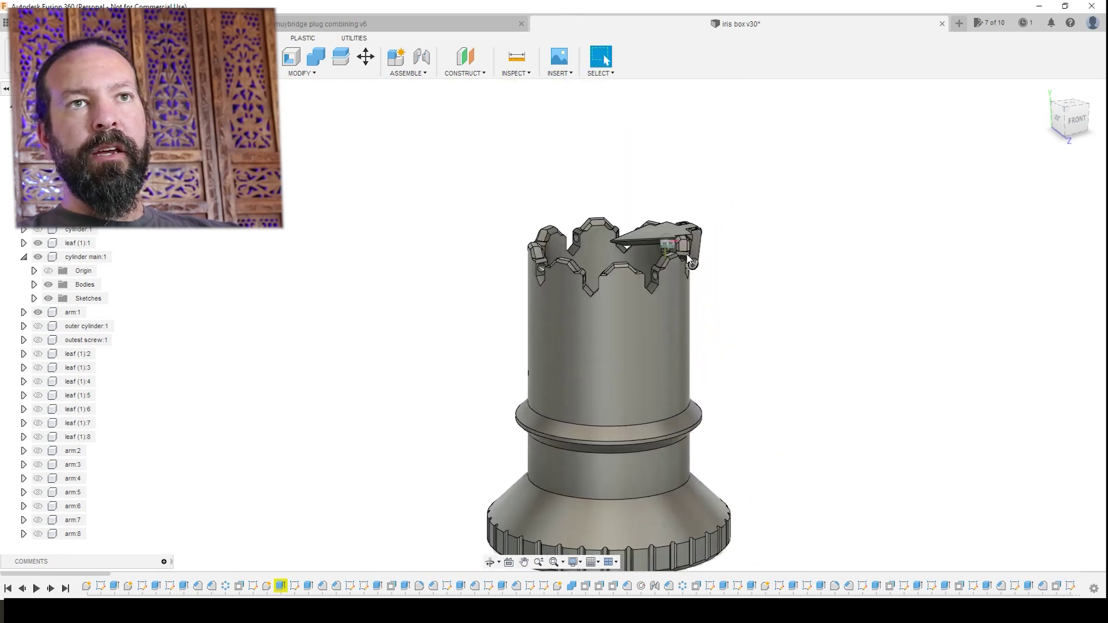
{"action": "scroll", "coordinate": [704, 333], "scroll_direction": "up", "scroll_amount": 3}
{"action": "scroll", "coordinate": [744, 267], "scroll_direction": "up", "scroll_amount": 3}
{"action": "middle_click_drag", "start_coordinate": [739, 233], "coordinate": [783, 425]}
{"action": "scroll", "coordinate": [779, 356], "scroll_direction": "up", "scroll_amount": 4}
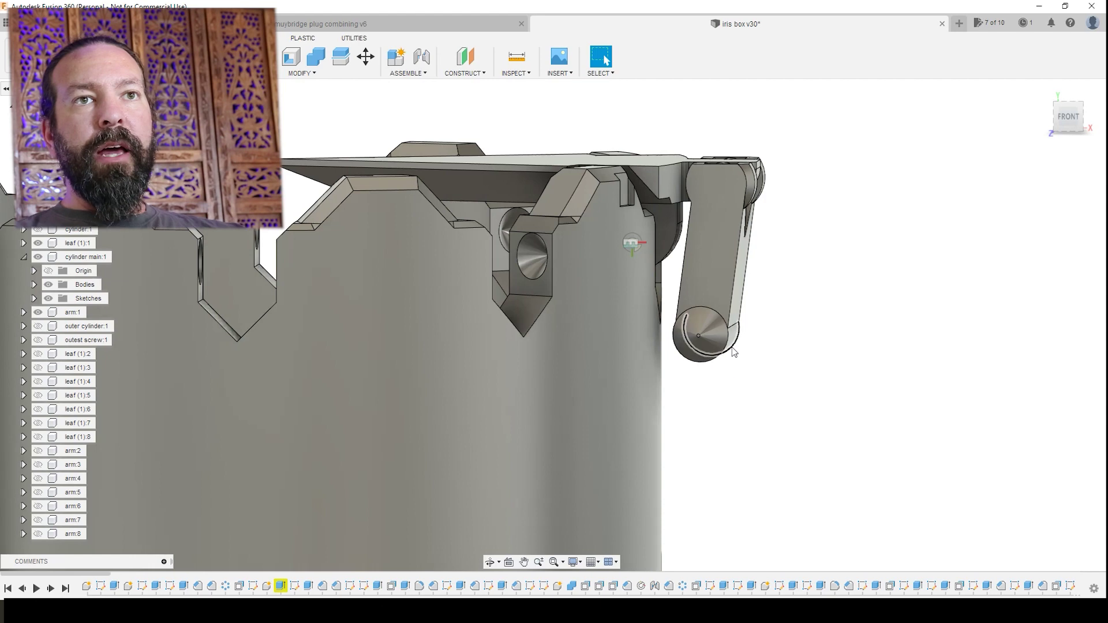
{"action": "scroll", "coordinate": [831, 404], "scroll_direction": "down", "scroll_amount": 3}
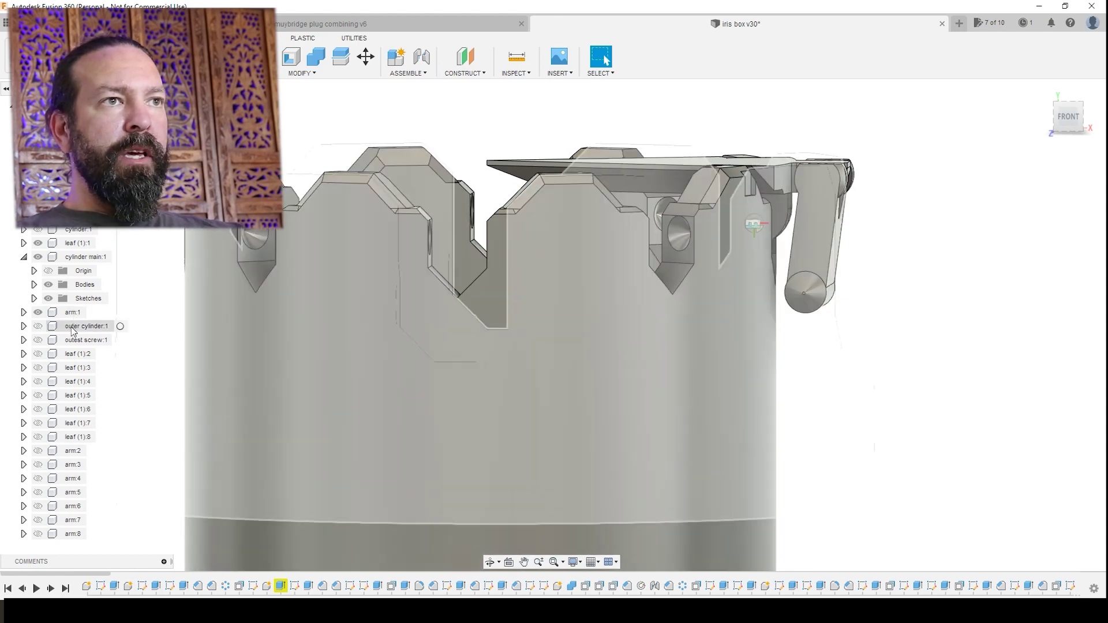
Step: Show the outer cylinder:1 component around the main cylinder and clear the selection
{"action": "left_click", "coordinate": [72, 329]}
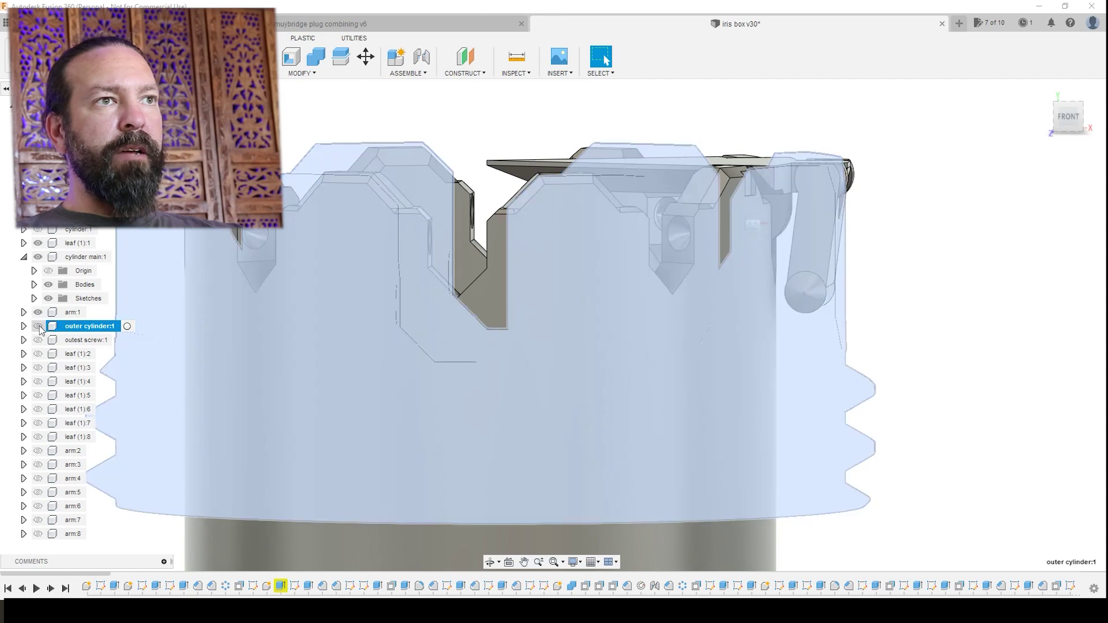
{"action": "left_click", "coordinate": [38, 326]}
{"action": "left_click", "coordinate": [1039, 399]}
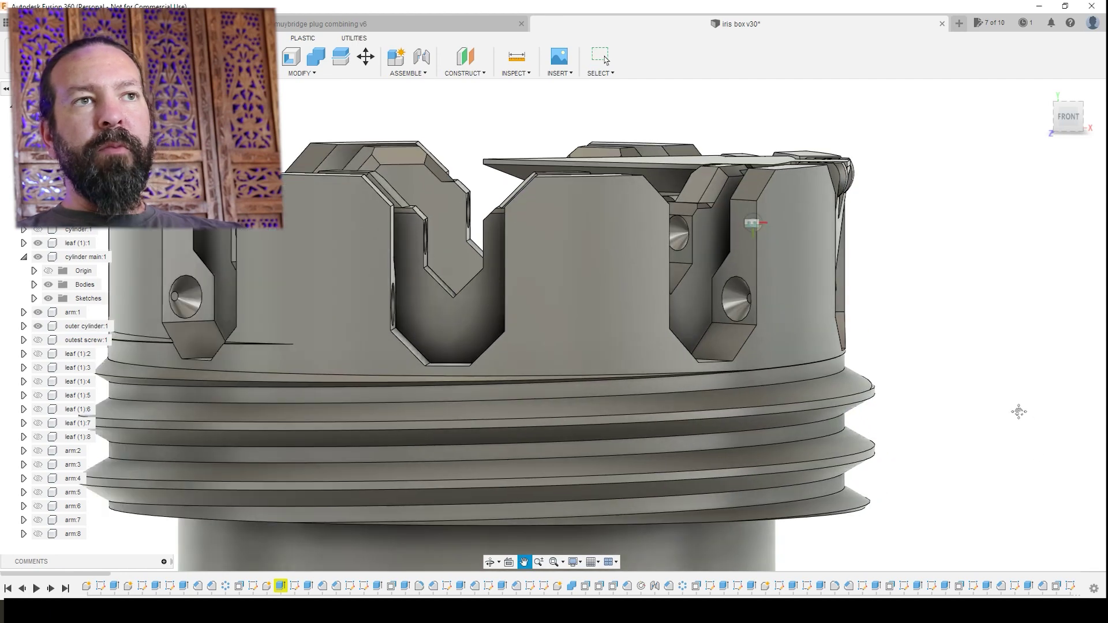
Step: Examine the outer cylinder's thread, notches and conical sockets and how the arm and leaf sit between both cylinders
{"action": "middle_click_drag", "start_coordinate": [1017, 410], "coordinate": [977, 354]}
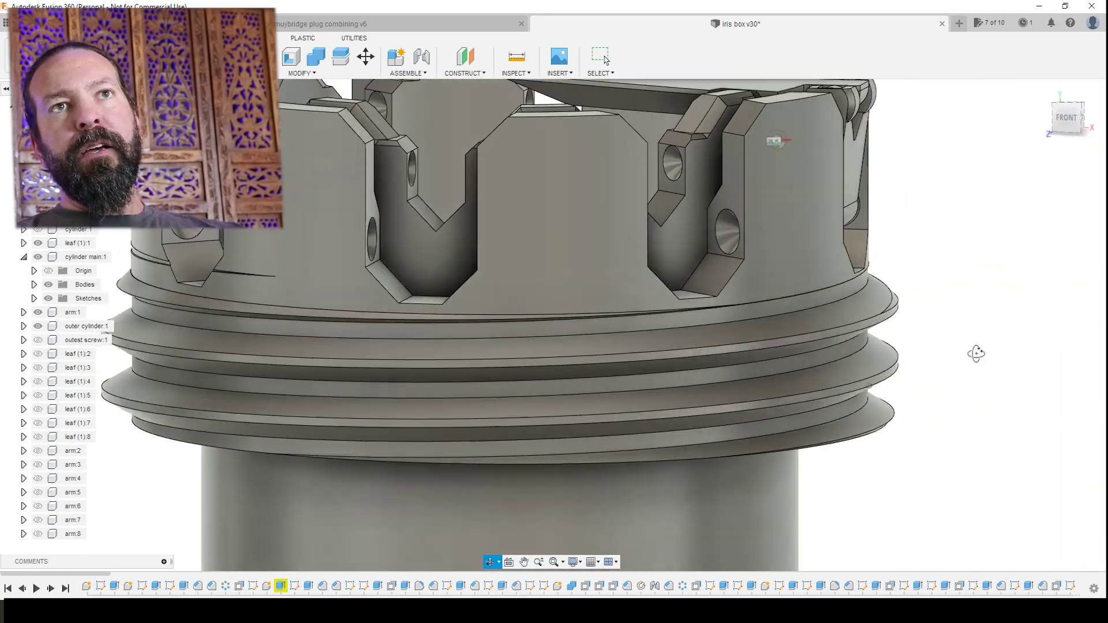
{"action": "scroll", "coordinate": [936, 311], "scroll_direction": "down", "scroll_amount": 2}
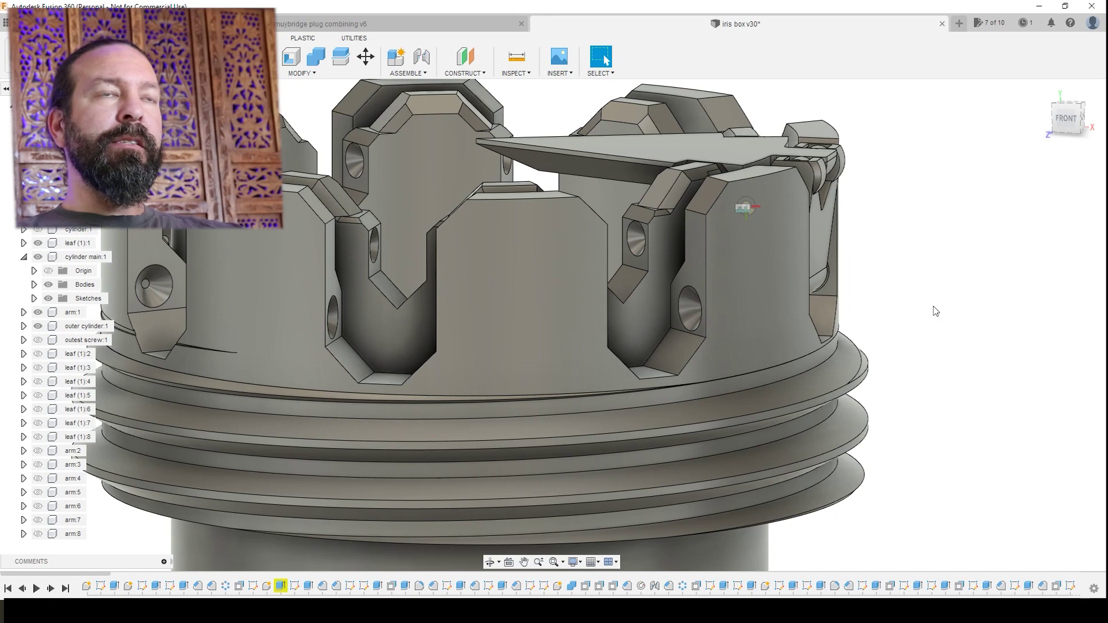
{"action": "middle_click_drag", "start_coordinate": [1028, 439], "coordinate": [995, 474]}
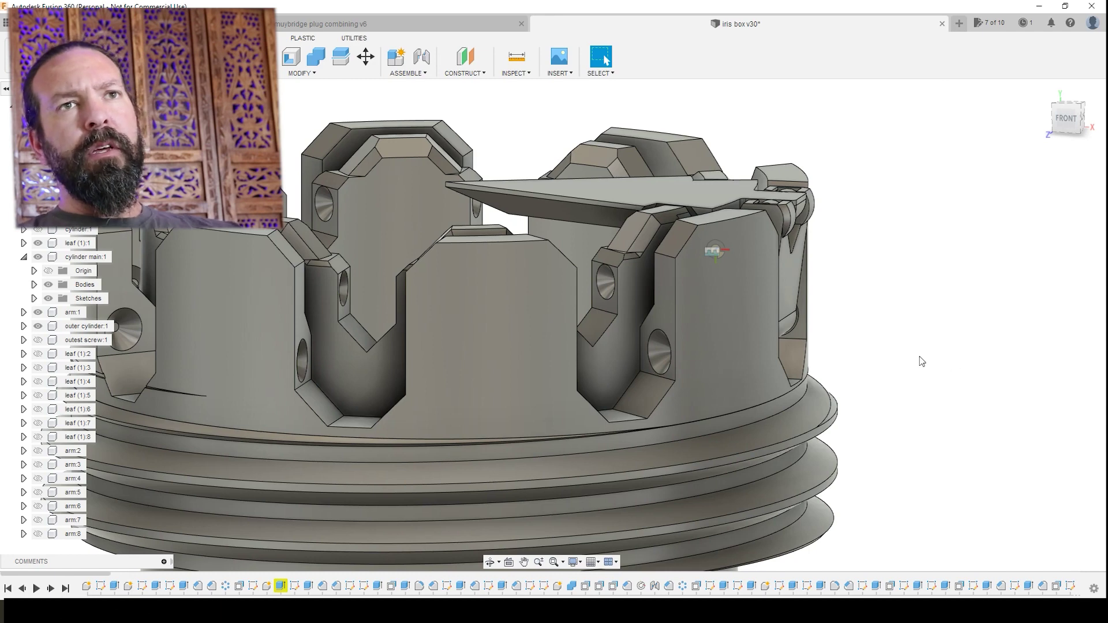
{"action": "middle_click_drag", "start_coordinate": [922, 372], "coordinate": [924, 355]}
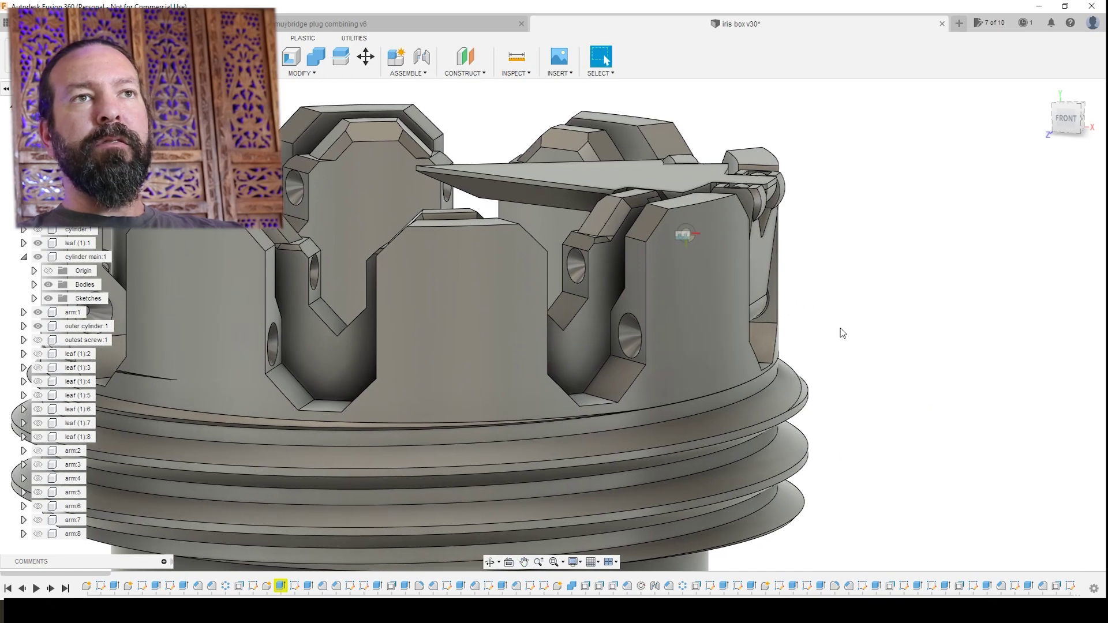
{"action": "middle_click_drag", "start_coordinate": [935, 314], "coordinate": [962, 302], "text": "shift"}
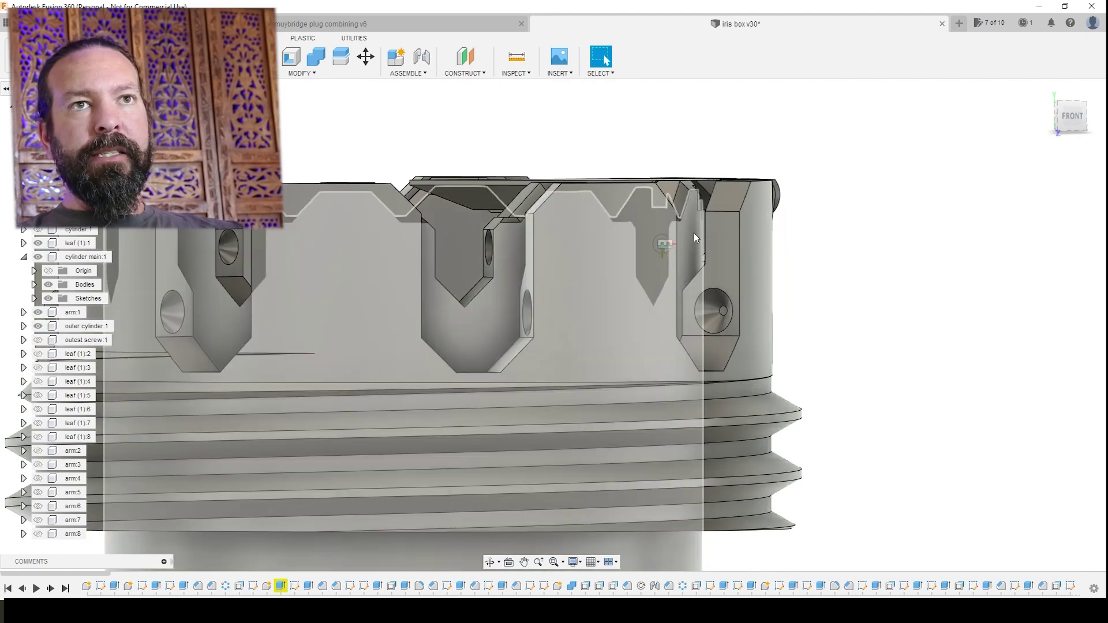
Step: Highlight the arm:1 component and the leaf (1):1 component in turn in an angled view of the assembly
{"action": "middle_click_drag", "start_coordinate": [696, 237], "coordinate": [830, 256], "text": "shift"}
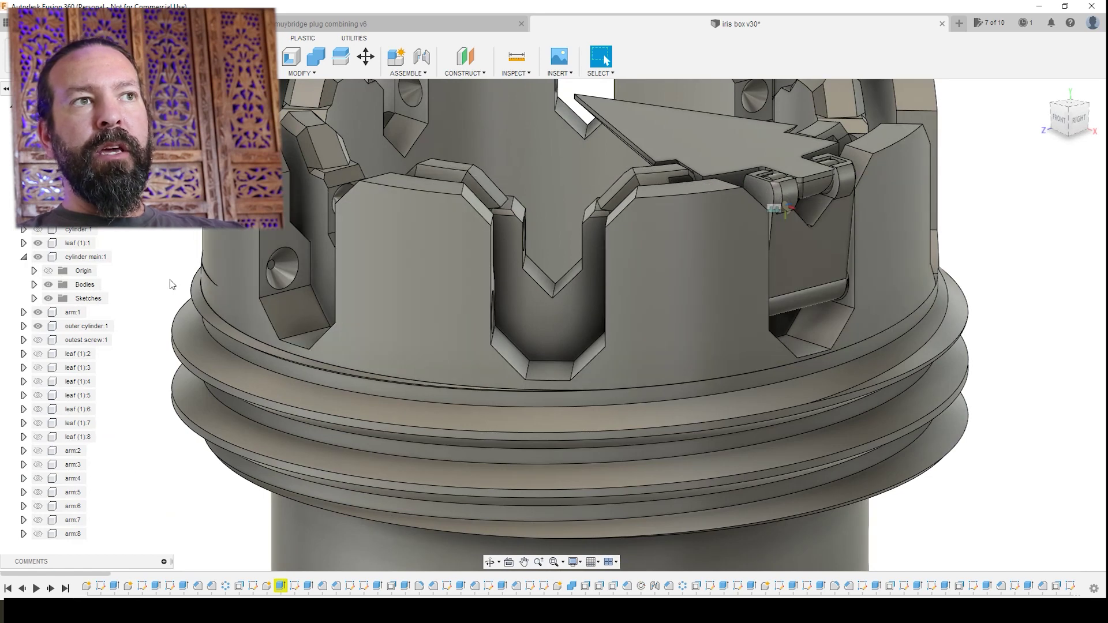
{"action": "left_click", "coordinate": [68, 313]}
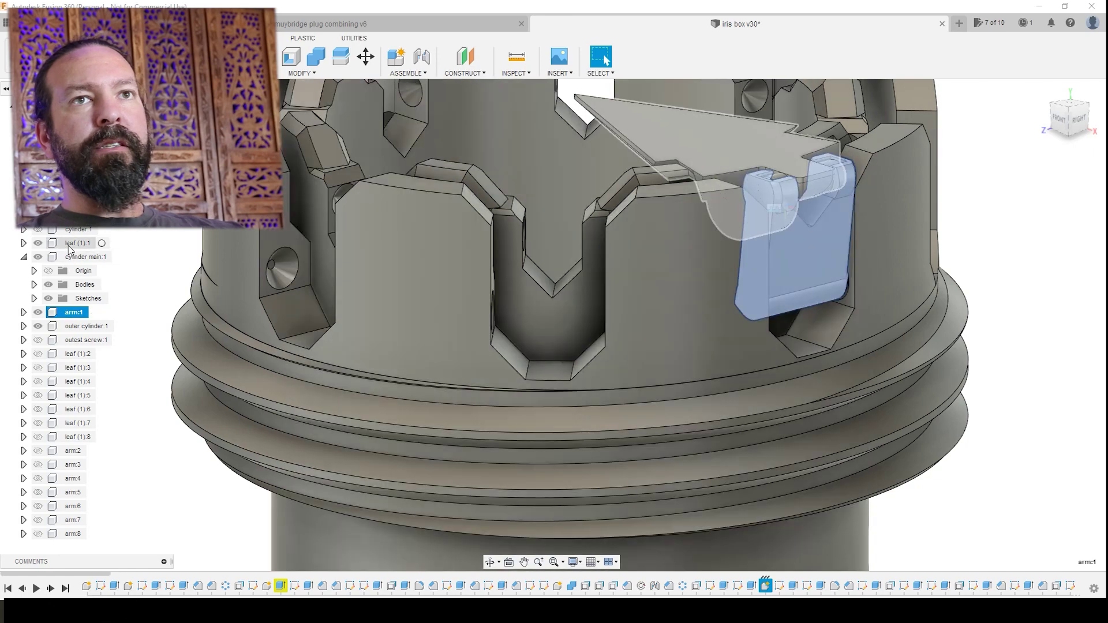
{"action": "left_click", "coordinate": [69, 245]}
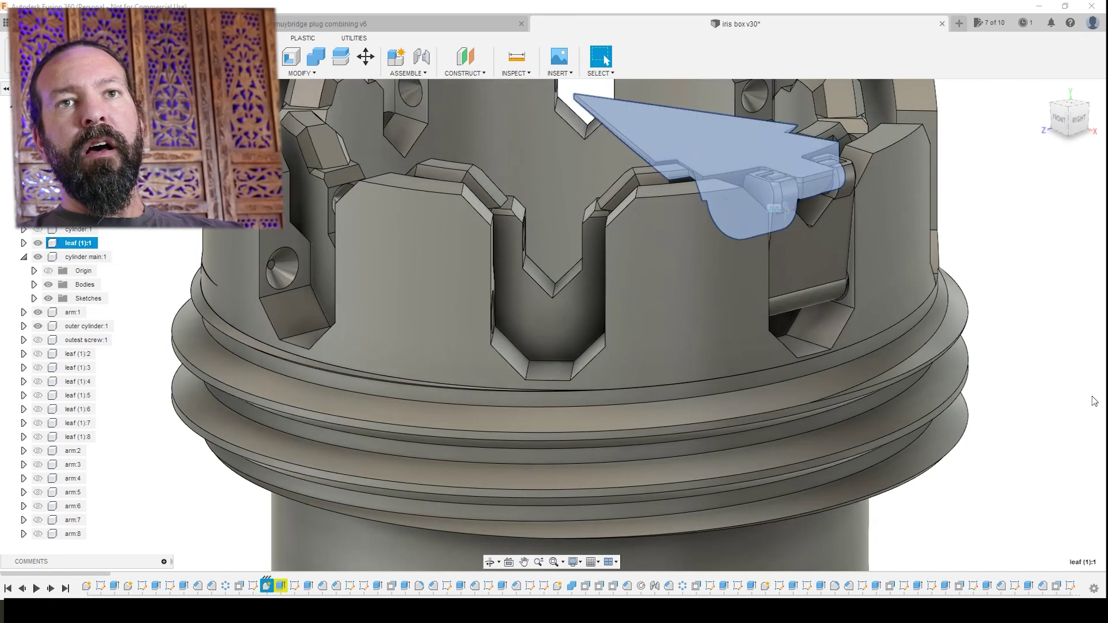
Step: Examine how the leaf sits in the notched cylinders, plus the outer cylinder's thread and the main cylinder's ring below it
{"action": "middle_click_drag", "start_coordinate": [750, 346], "coordinate": [775, 358], "text": "shift"}
{"action": "scroll", "coordinate": [763, 371], "scroll_direction": "down", "scroll_amount": 2}
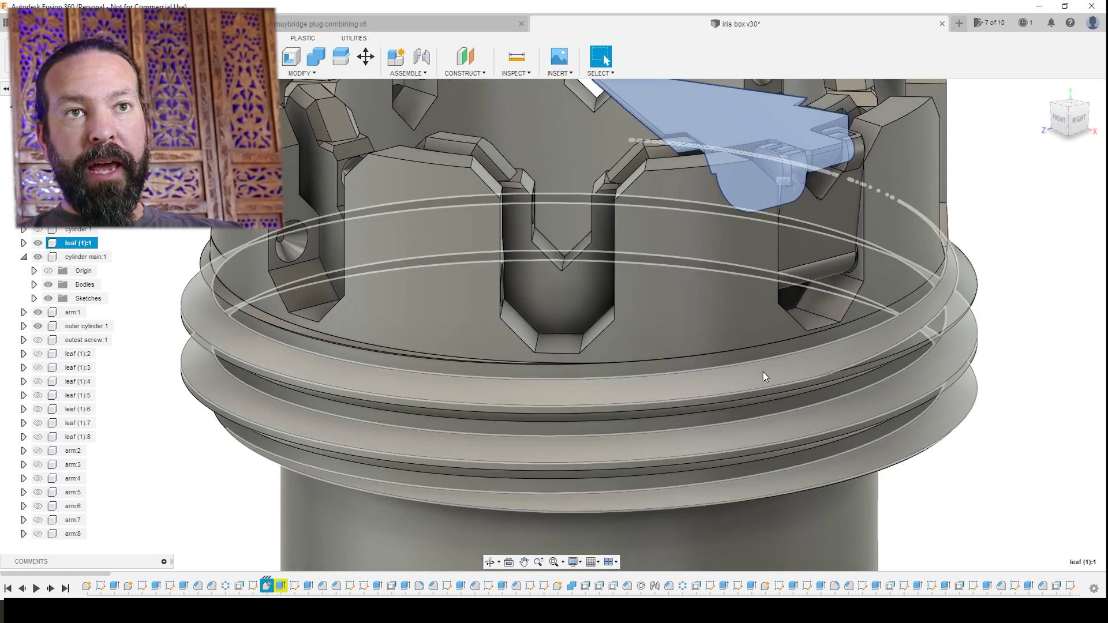
{"action": "scroll", "coordinate": [1020, 500], "scroll_direction": "up", "scroll_amount": 1}
{"action": "scroll", "coordinate": [1022, 495], "scroll_direction": "down", "scroll_amount": 3}
{"action": "scroll", "coordinate": [1023, 496], "scroll_direction": "down", "scroll_amount": 2}
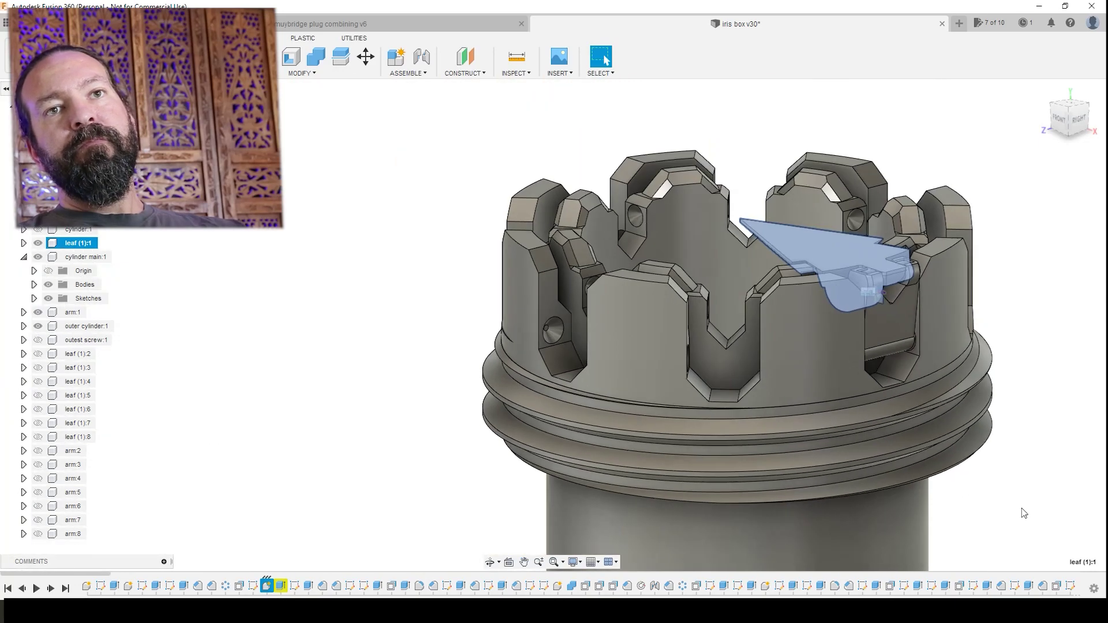
{"action": "middle_click_drag", "start_coordinate": [1012, 424], "coordinate": [1002, 401]}
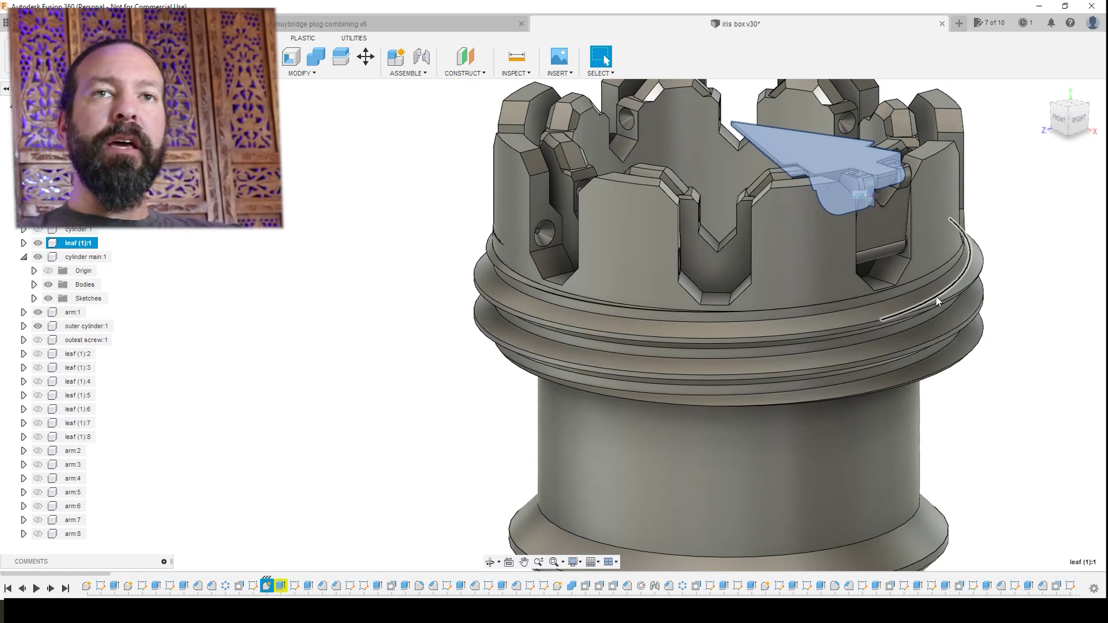
{"action": "middle_click_drag", "start_coordinate": [981, 421], "coordinate": [955, 391]}
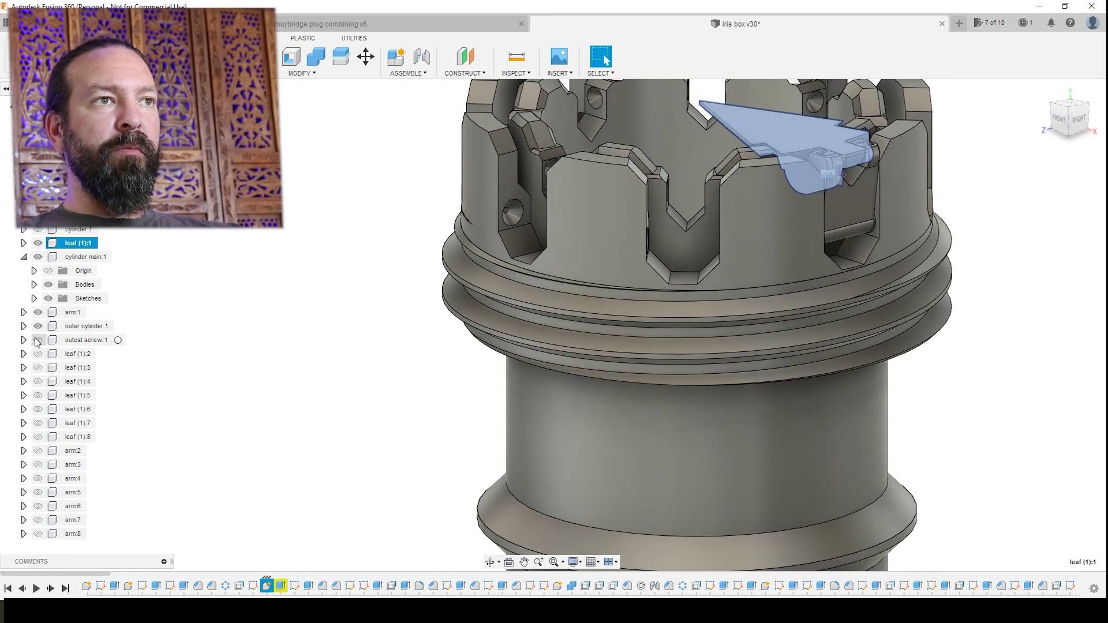
Step: Show the outest screw:1 component around the assembly, clear the selection and view the whole cross-section from the left side
{"action": "left_click", "coordinate": [38, 340]}
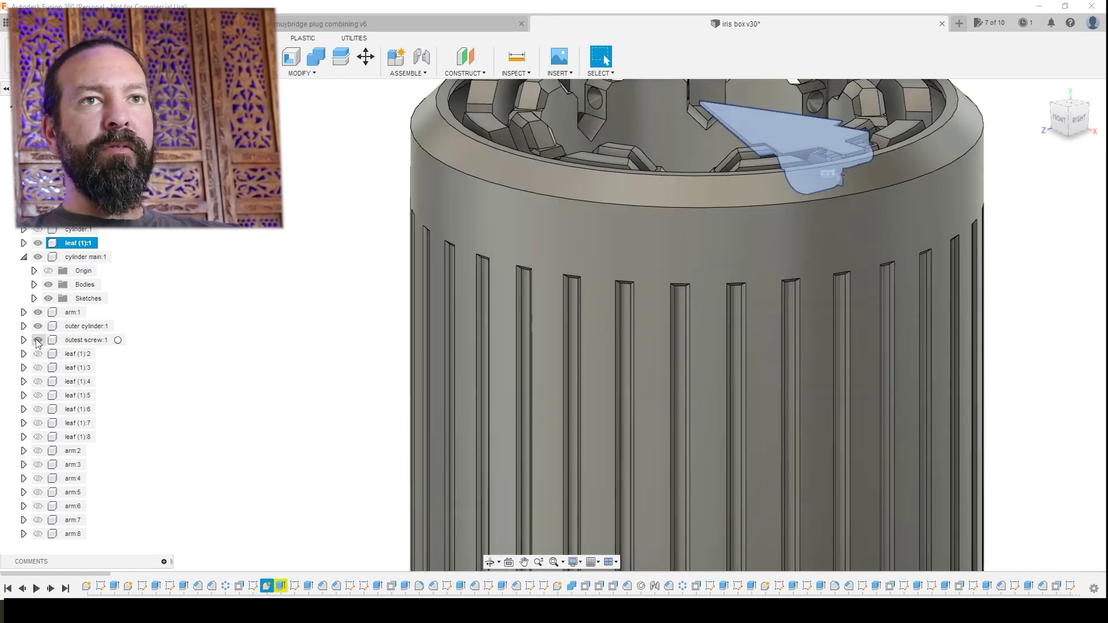
{"action": "middle_click_drag", "start_coordinate": [292, 358], "coordinate": [1007, 349], "text": "shift"}
{"action": "scroll", "coordinate": [981, 404], "scroll_direction": "down", "scroll_amount": 5}
{"action": "middle_click_drag", "start_coordinate": [1022, 497], "coordinate": [866, 456]}
{"action": "key", "text": "Escape"}
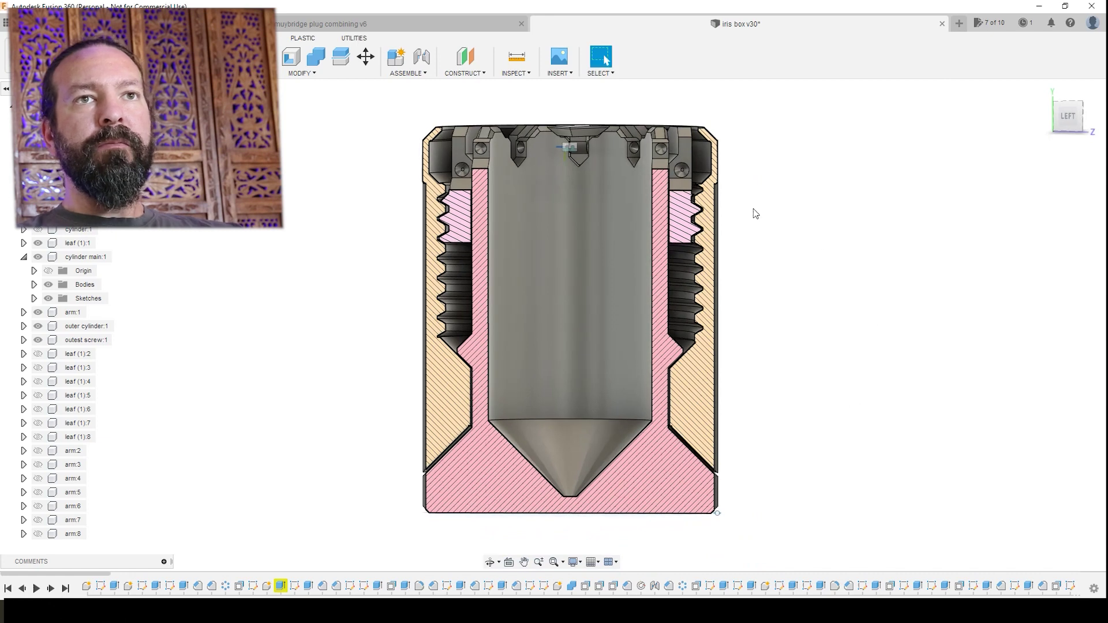
Step: Examine in the cross-section how the main cylinder's projecting ring and conical base fit against the outest screw, and the screw's internal thread
{"action": "scroll", "coordinate": [755, 213], "scroll_direction": "up", "scroll_amount": 5}
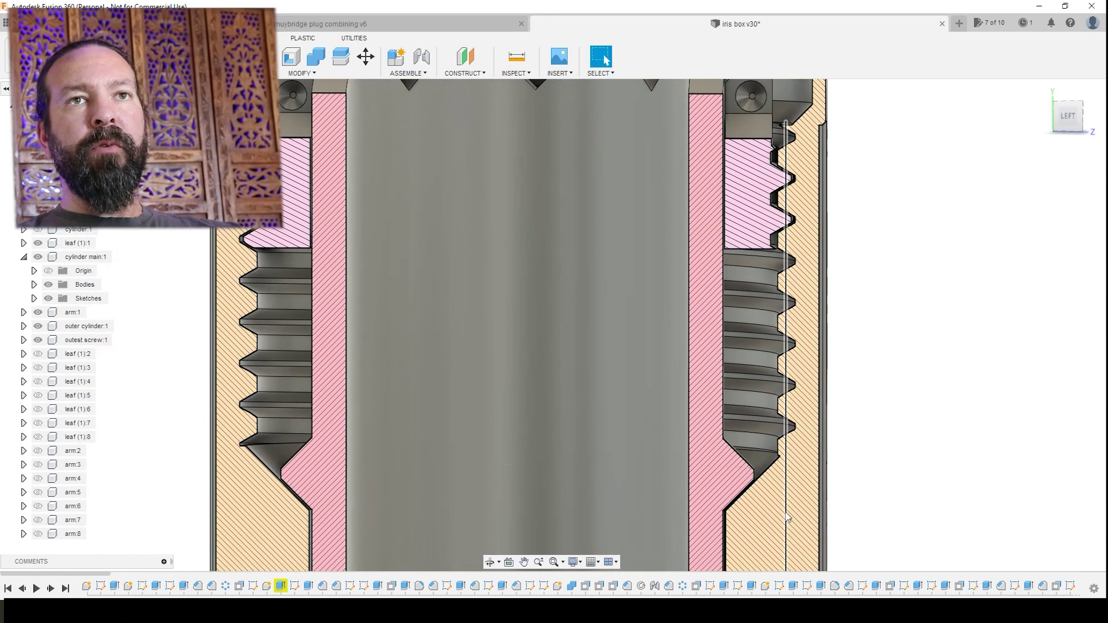
{"action": "middle_click_drag", "start_coordinate": [937, 539], "coordinate": [784, 391]}
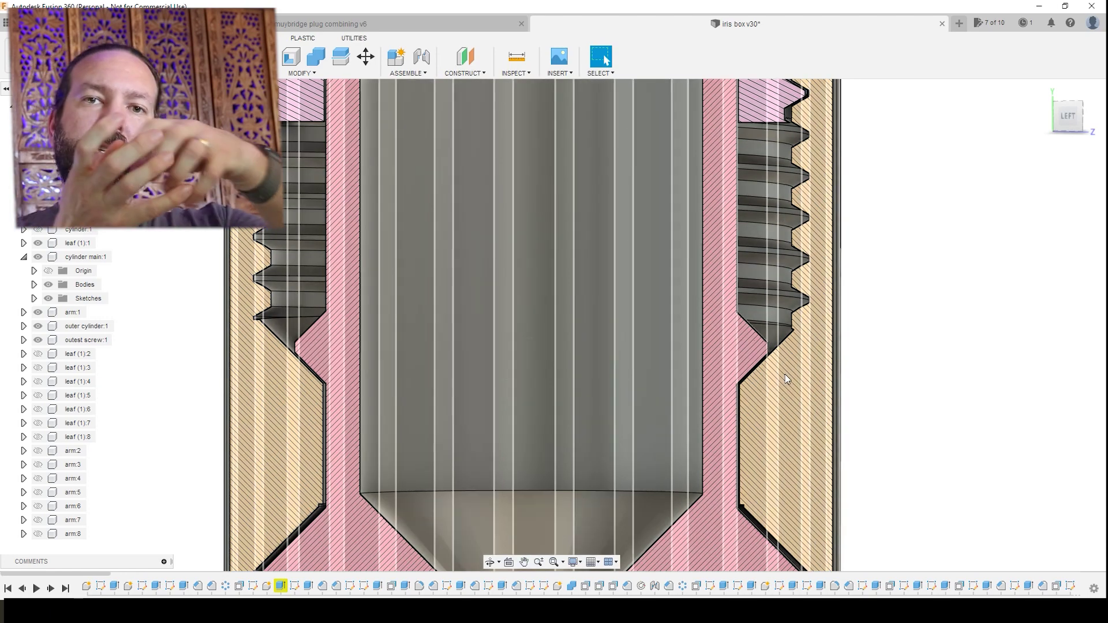
{"action": "scroll", "coordinate": [786, 378], "scroll_direction": "down", "scroll_amount": 5}
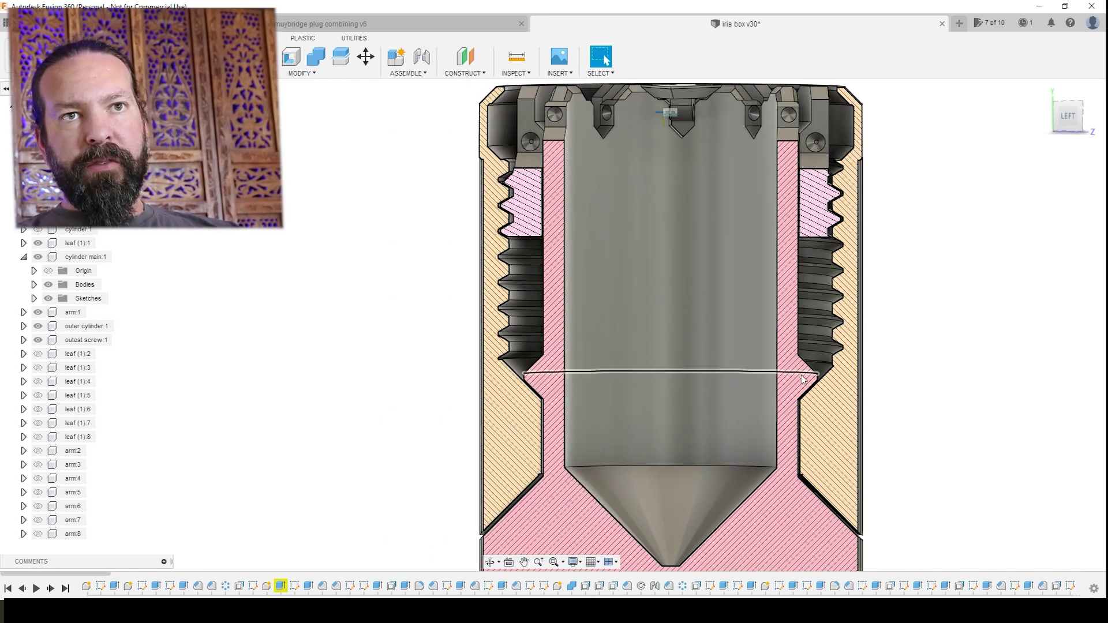
{"action": "scroll", "coordinate": [802, 388], "scroll_direction": "up", "scroll_amount": 4}
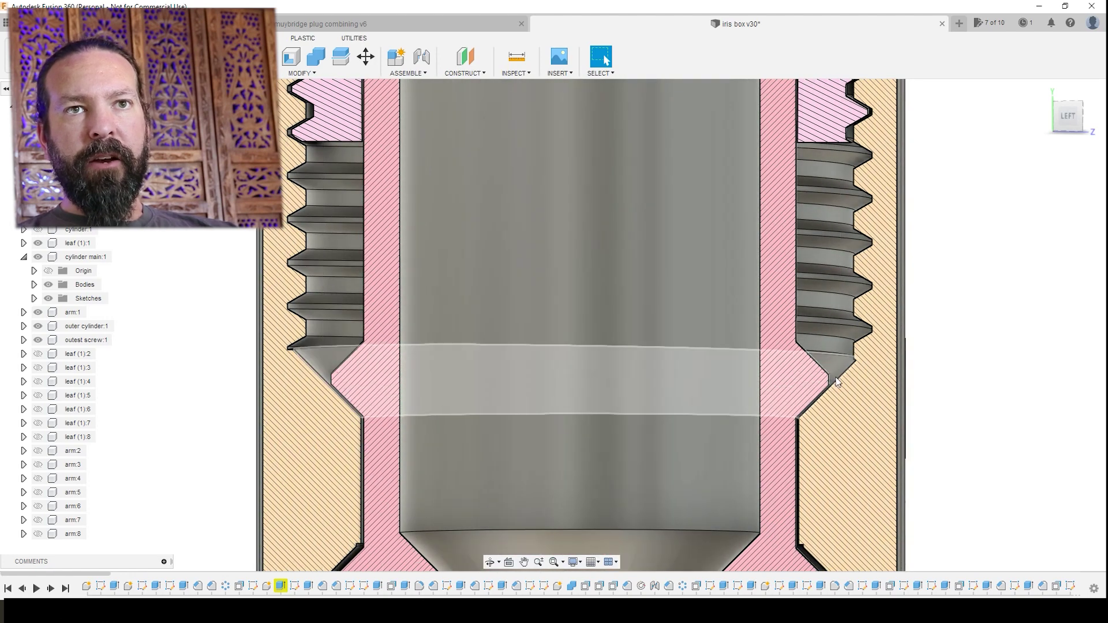
{"action": "middle_click_drag", "start_coordinate": [837, 381], "coordinate": [854, 289]}
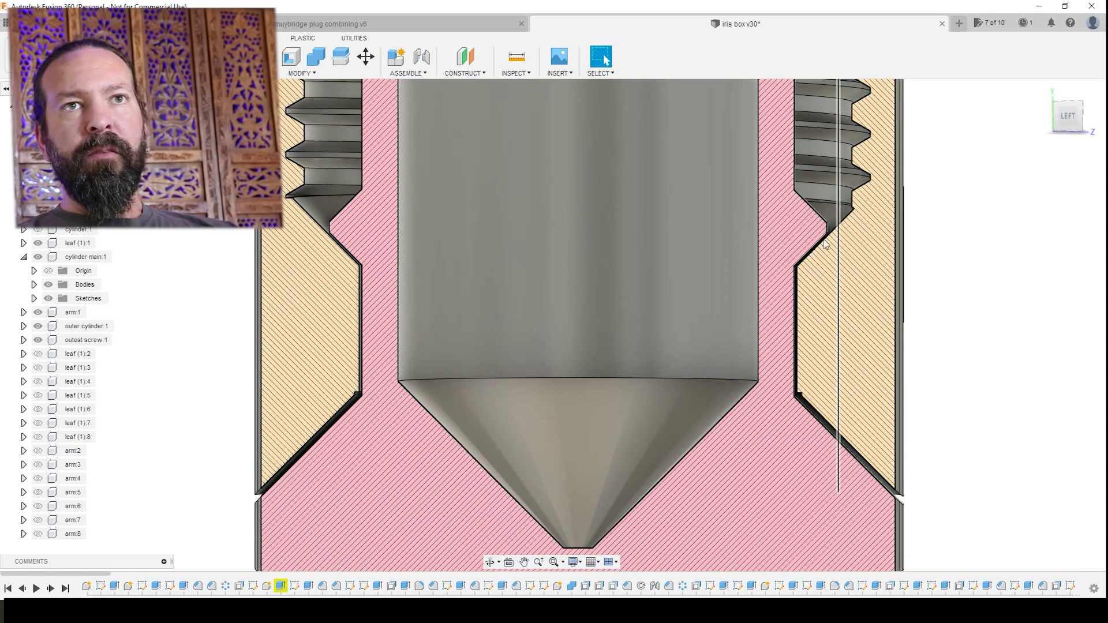
{"action": "middle_click_drag", "start_coordinate": [816, 248], "coordinate": [1023, 349]}
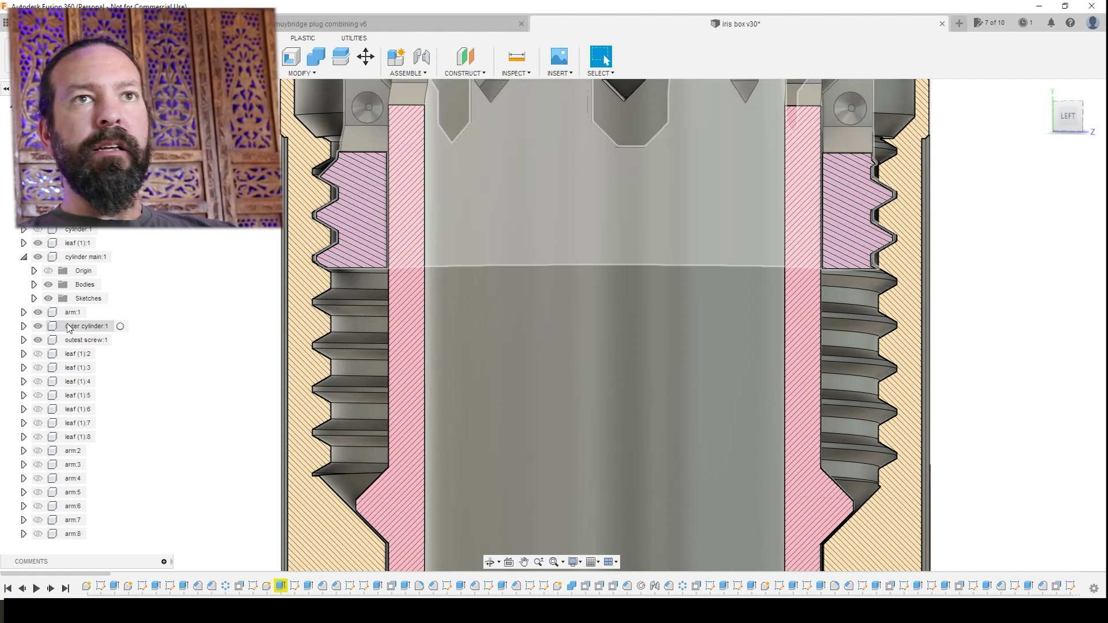
Step: Highlight the outer cylinder:1 component in the cross-section and examine how its thread engages the outest screw
{"action": "left_click", "coordinate": [69, 327]}
{"action": "middle_click_drag", "start_coordinate": [213, 341], "coordinate": [173, 446]}
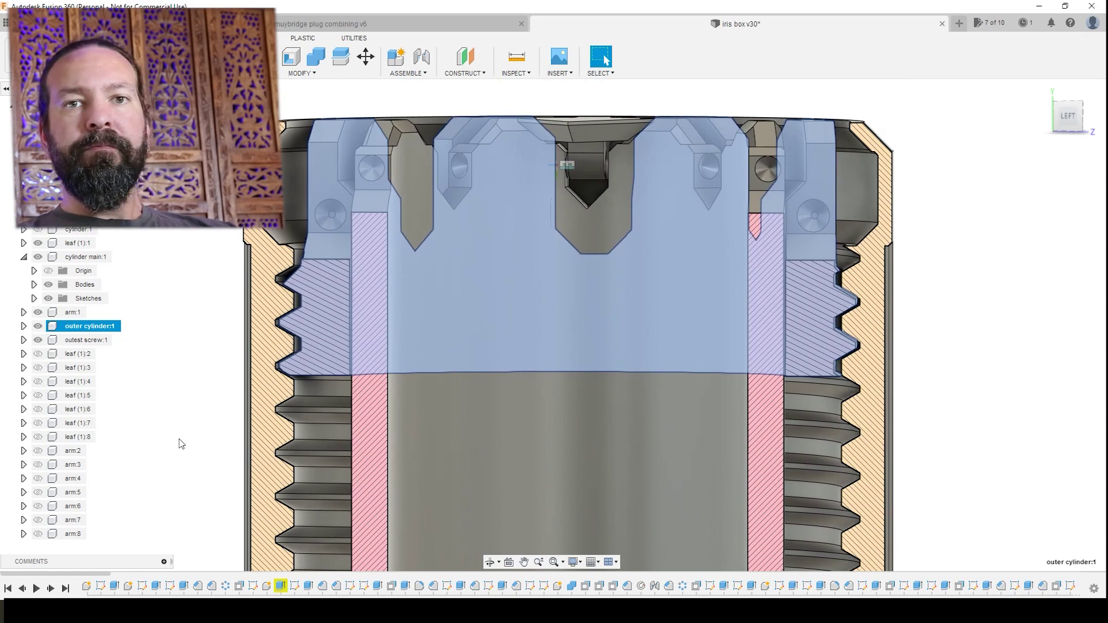
{"action": "scroll", "coordinate": [190, 427], "scroll_direction": "up", "scroll_amount": 2}
{"action": "scroll", "coordinate": [193, 426], "scroll_direction": "down", "scroll_amount": 5}
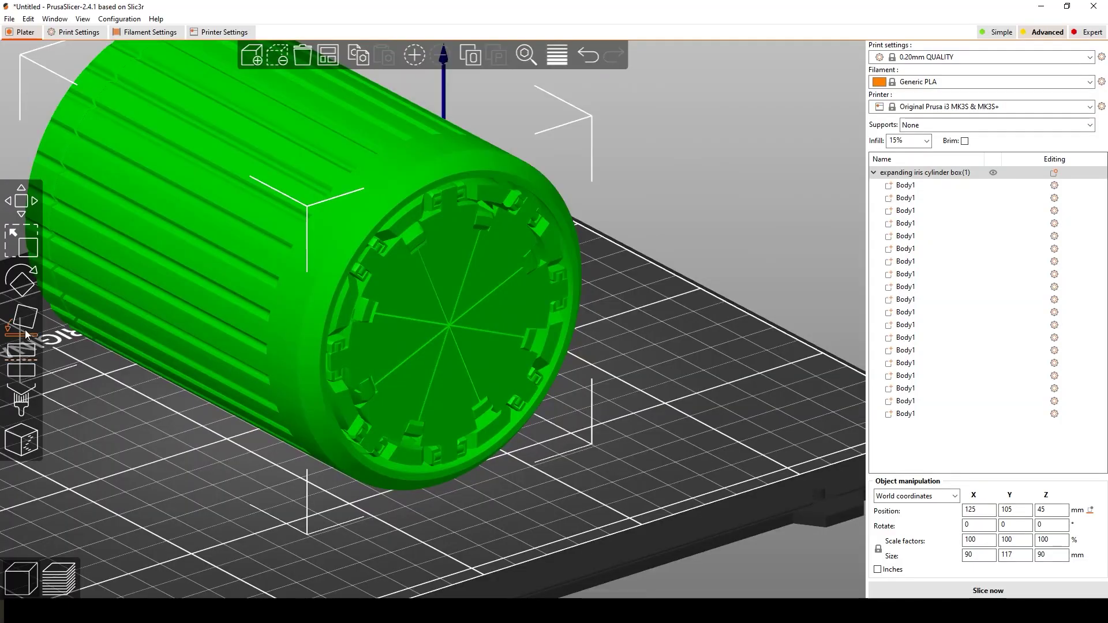
Step: In PrusaSlicer, start the Place on face operation for the expanding iris cylinder box and show its end face up close
{"action": "left_click", "coordinate": [25, 333]}
{"action": "scroll", "coordinate": [383, 340], "scroll_direction": "up", "scroll_amount": 3}
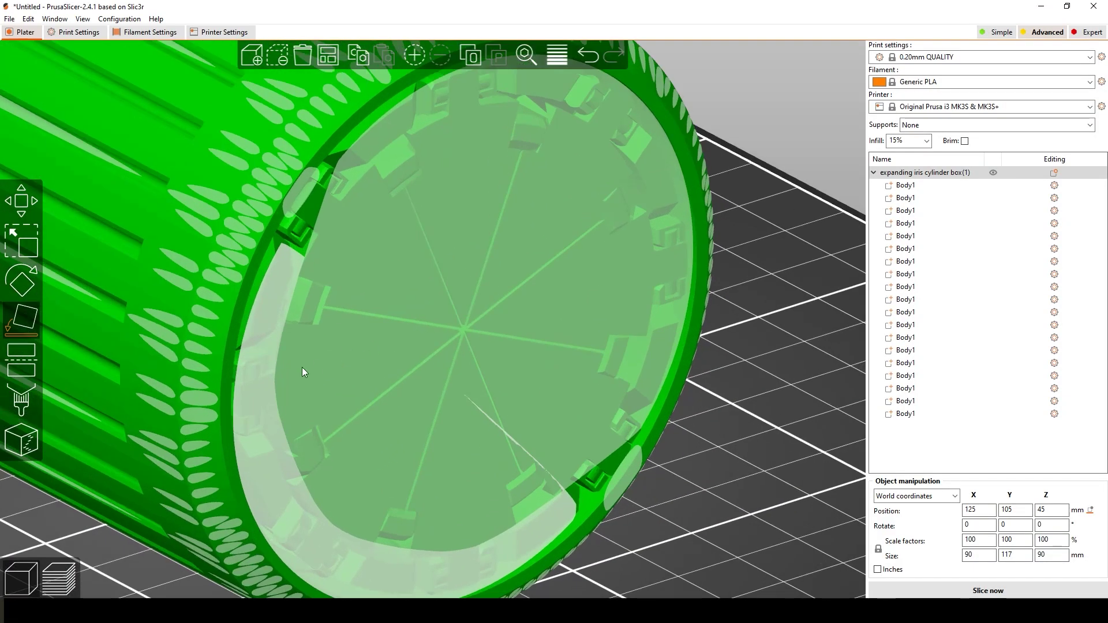